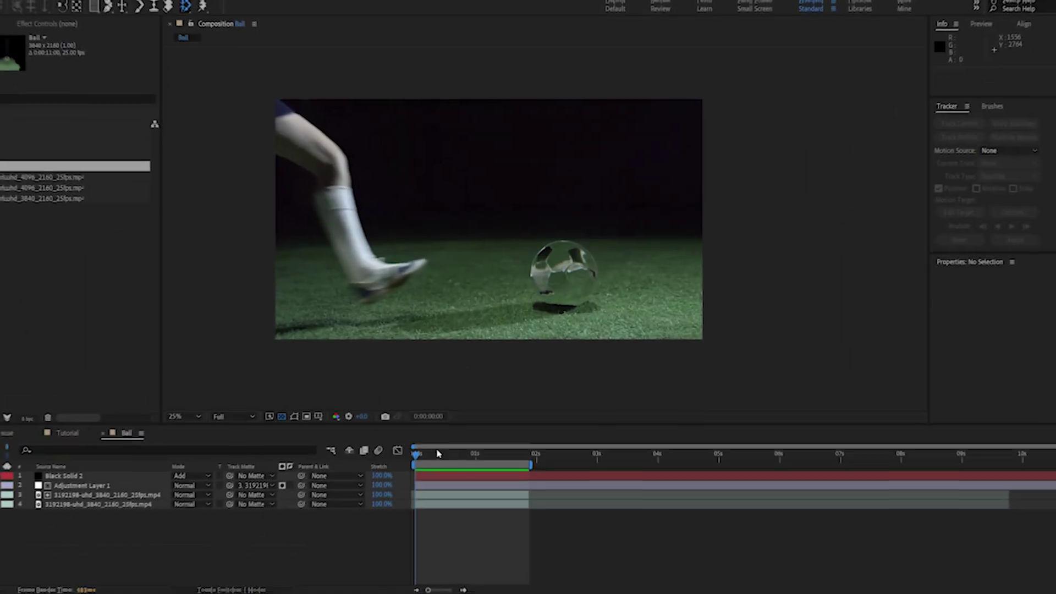
Step: Preview the Ball comp's glowing soccer ball, then select the Skate layer in the Tutorial comp
key(space)
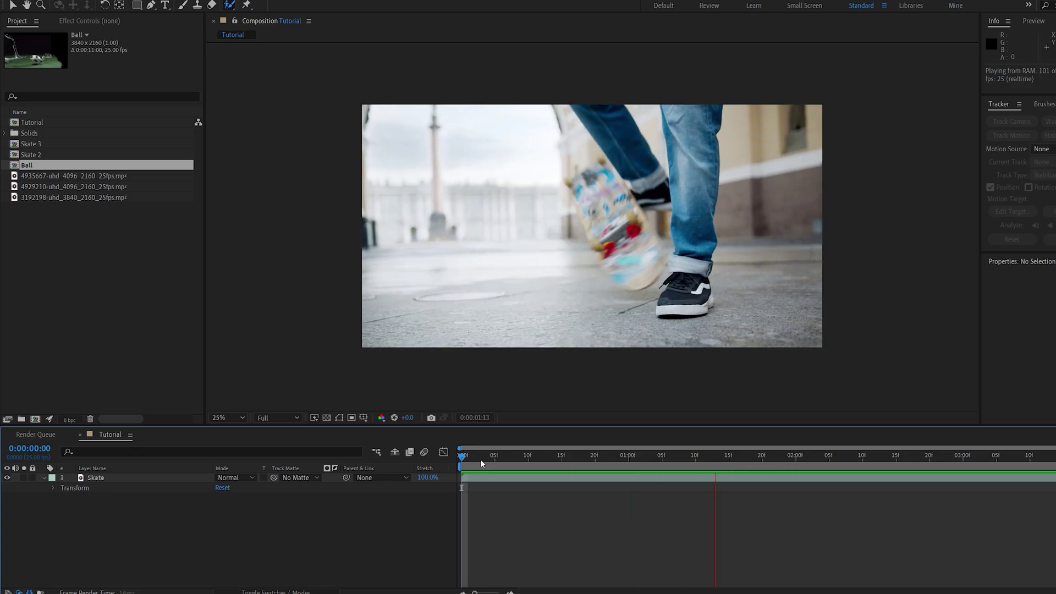
click(410, 330)
Step: Roto Brush the skateboard deck tip to tip on the Skate layer, subtracting the shoe
click(229, 6)
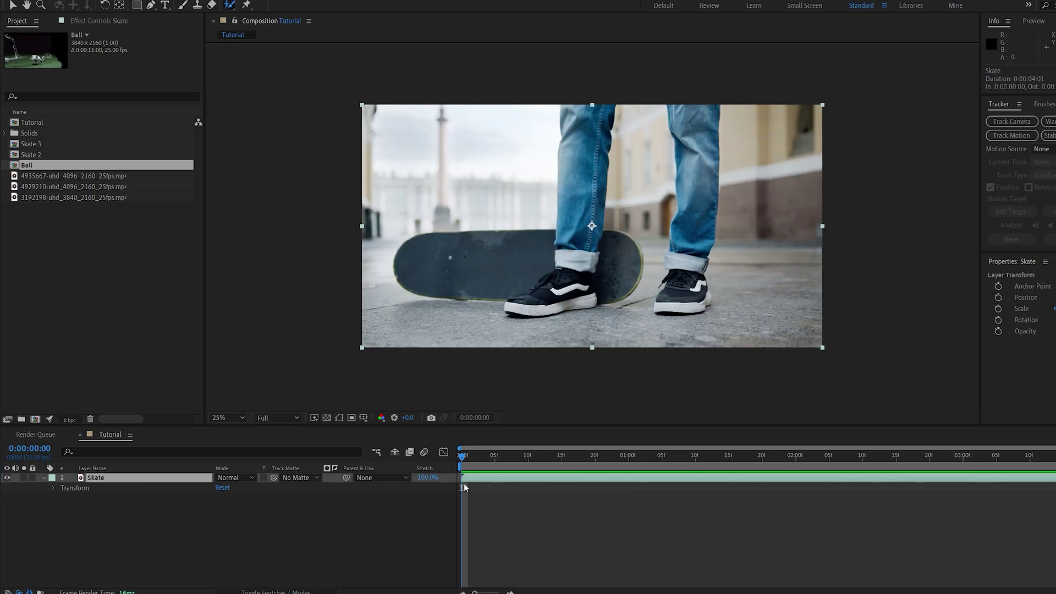
double_click(477, 480)
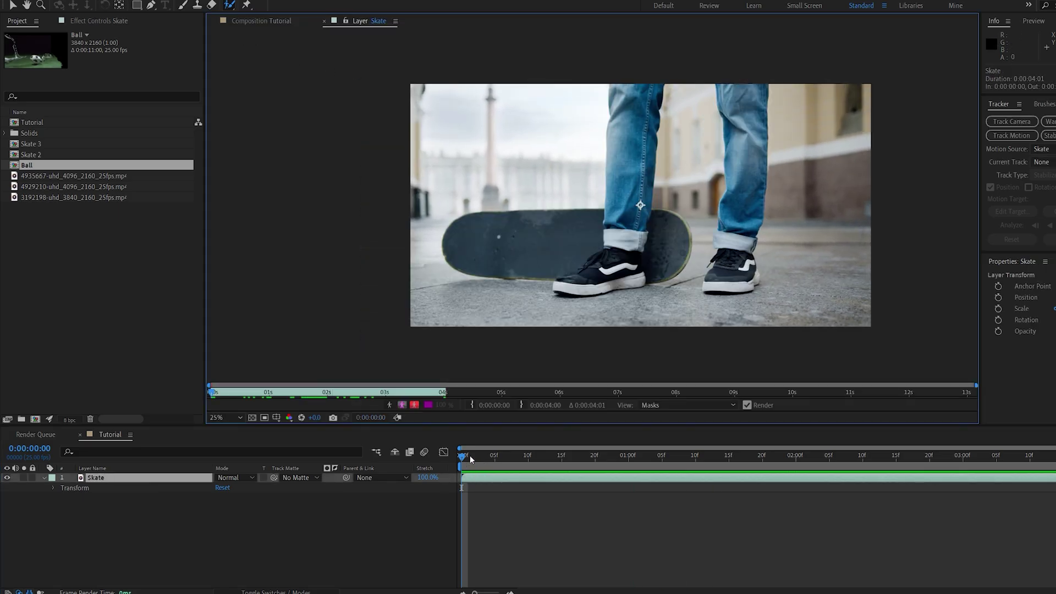
scroll(534, 256, up, 2)
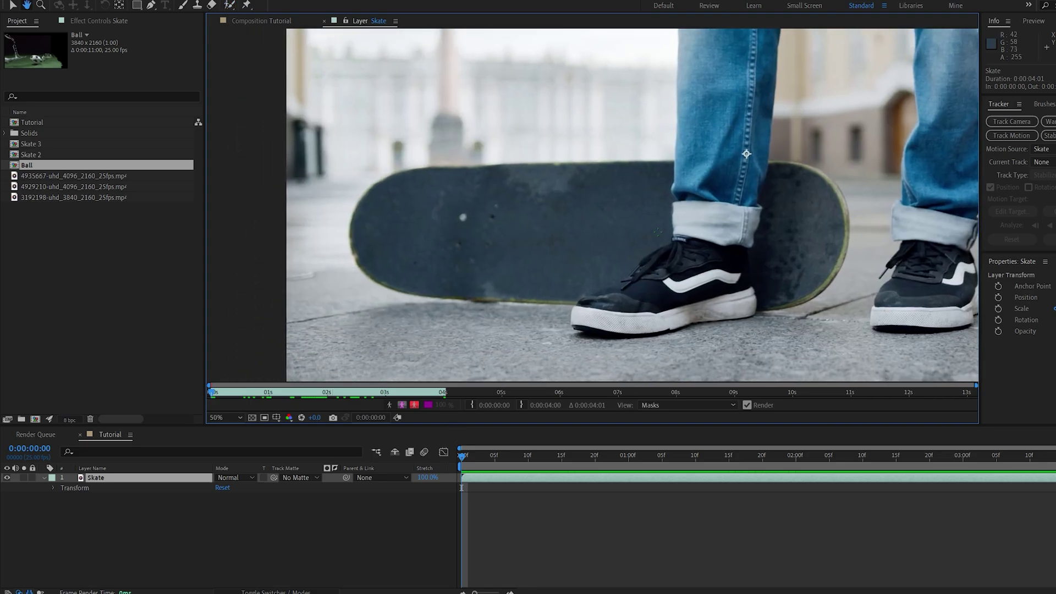
mouse_move(670, 172)
mouse_down()
mouse_move(417, 185)
mouse_move(369, 216)
mouse_move(417, 264)
mouse_move(530, 279)
mouse_move(606, 259)
mouse_move(646, 212)
mouse_move(654, 179)
mouse_up()
drag(779, 167, 836, 193)
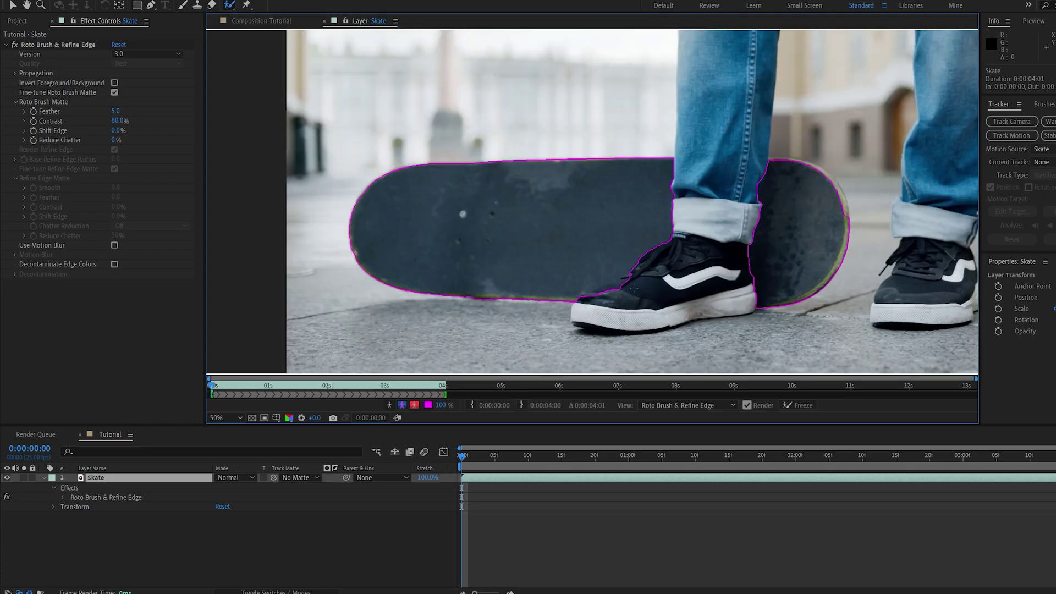
drag(602, 300, 570, 280)
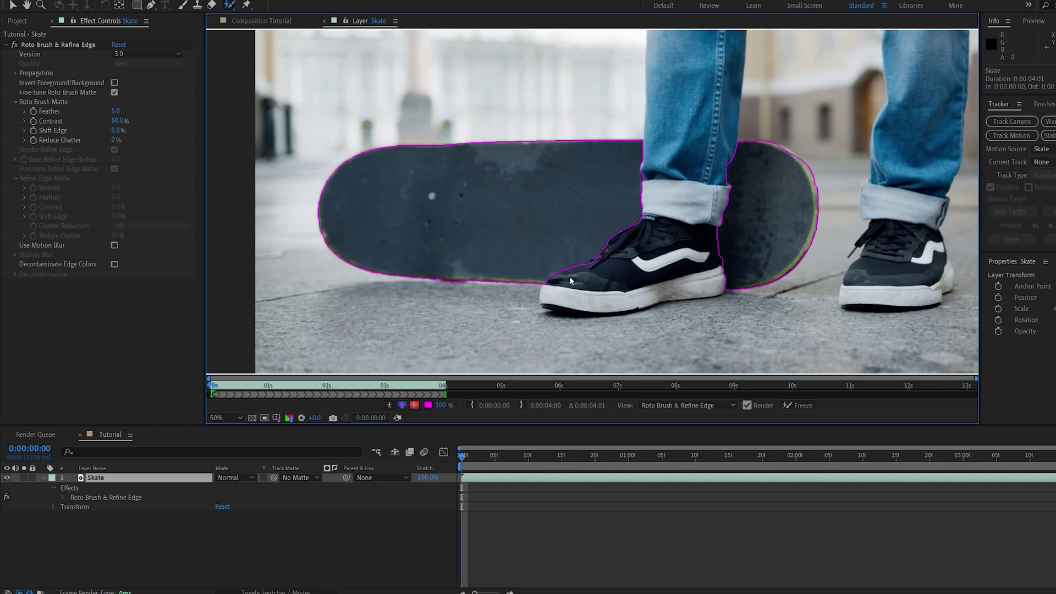
Step: Propagate the roto outline forward frame by frame to where the board flips
key(Page_Down)
key(Page_Down)
key(Page_Down)
key(Page_Down)
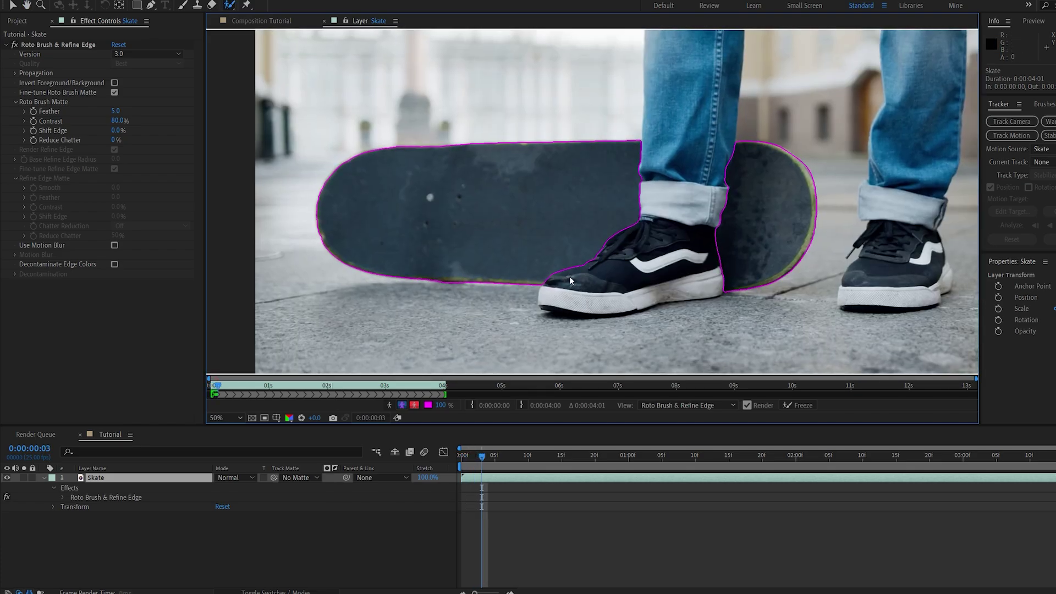
key(Page_Down)
key(Page_Down)
key(Page_Down)
key(Page_Down)
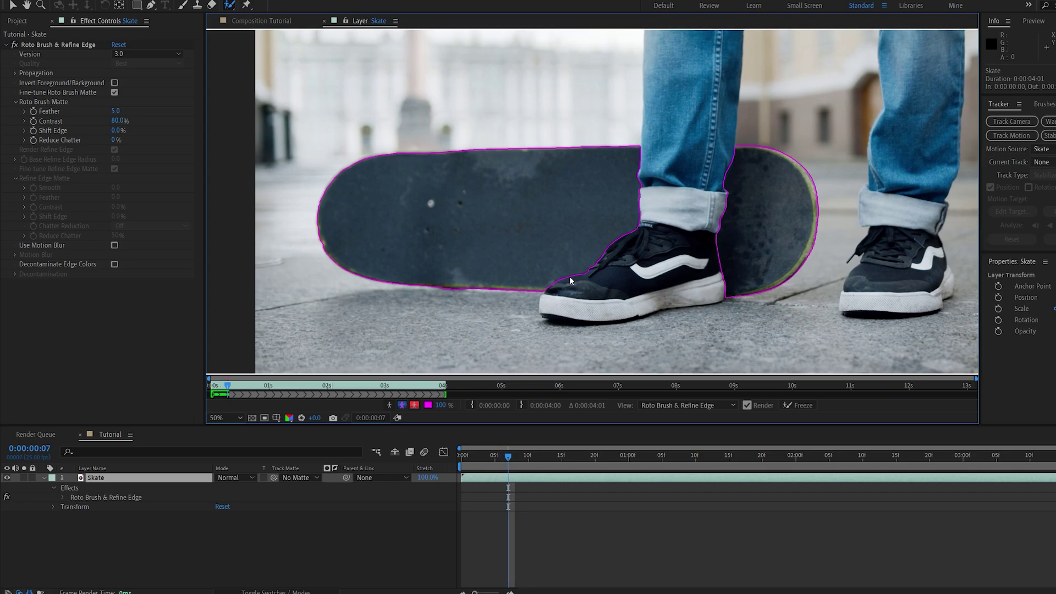
key(Page_Down)
key(Page_Down)
key(Page_Down)
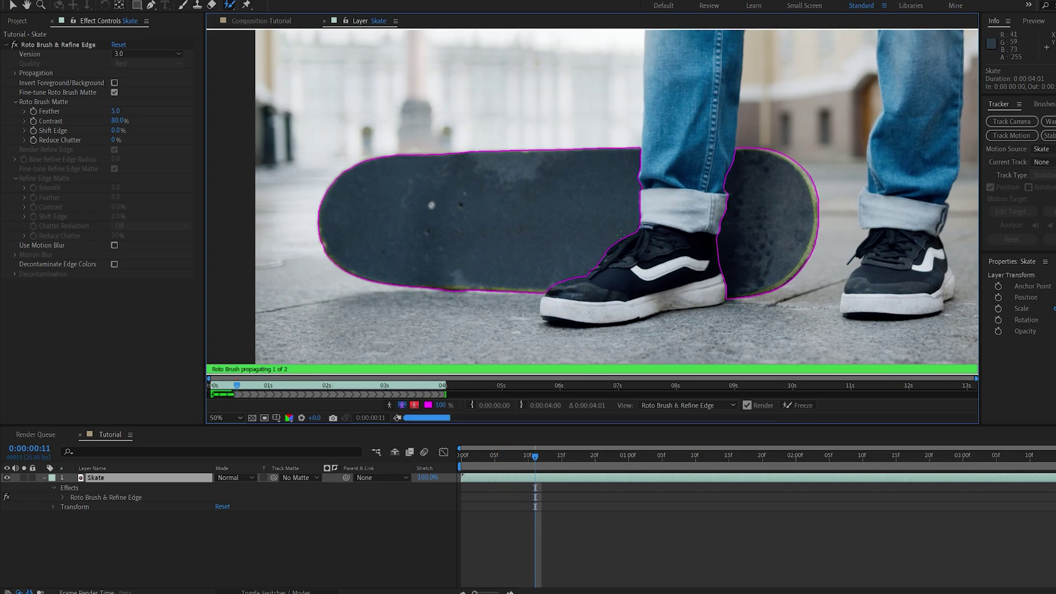
key(Page_Down)
key(Page_Down)
key(Page_Down)
key(Page_Down)
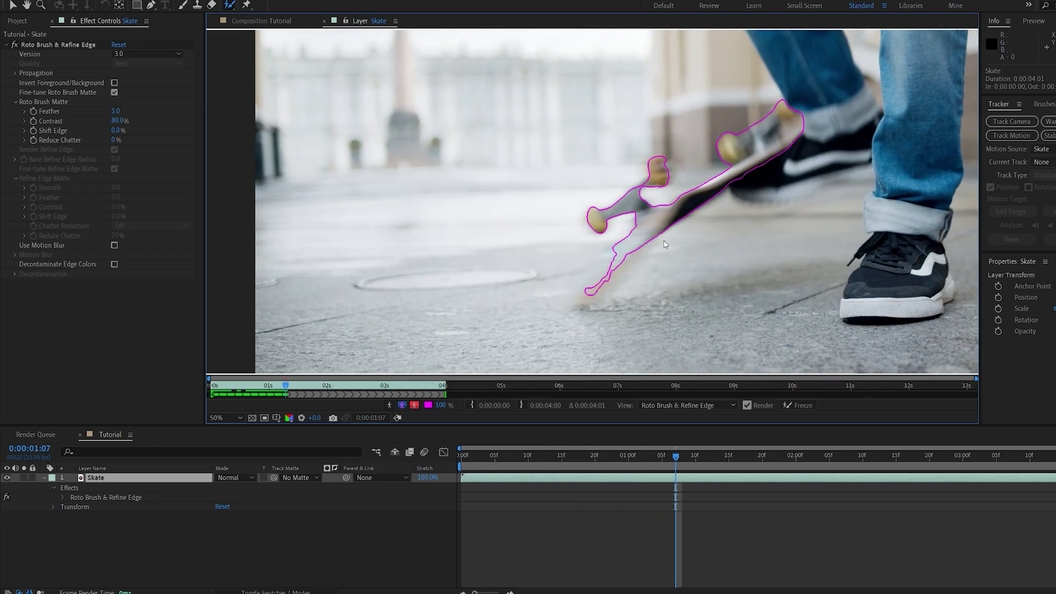
Step: Play back the Skate layer to review the propagated roto matte
key(space)
key(comma)
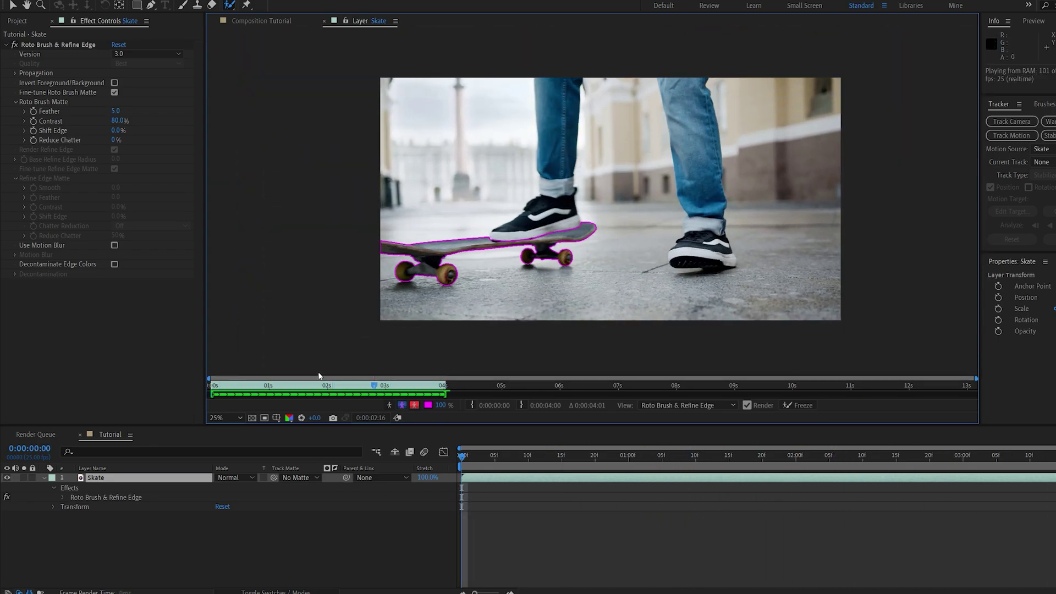
key(space)
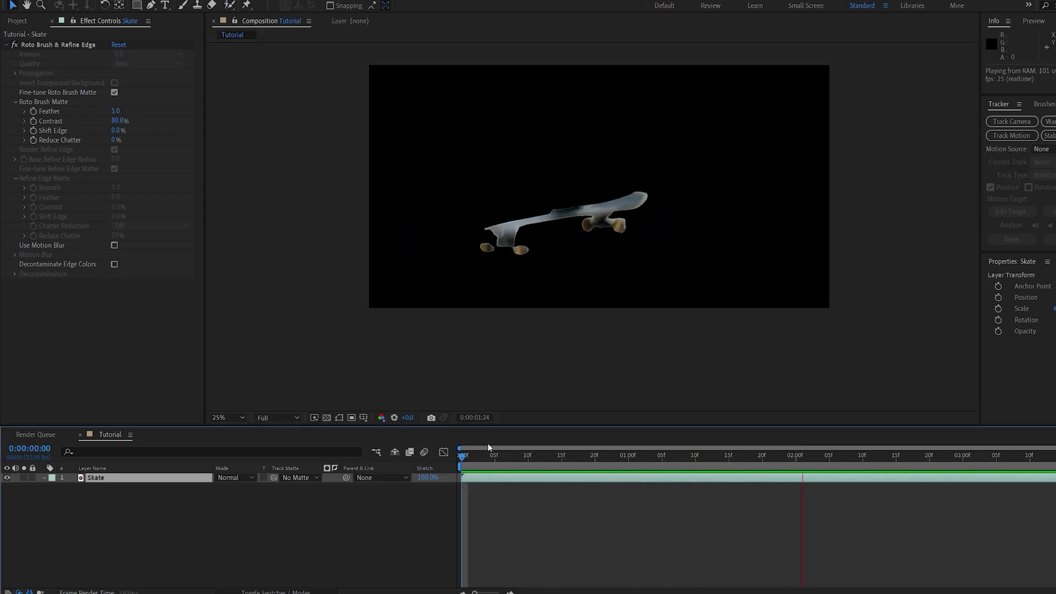
Step: Duplicate the Skate layer as BG below it and delete BG's Roto Brush effect
key(space)
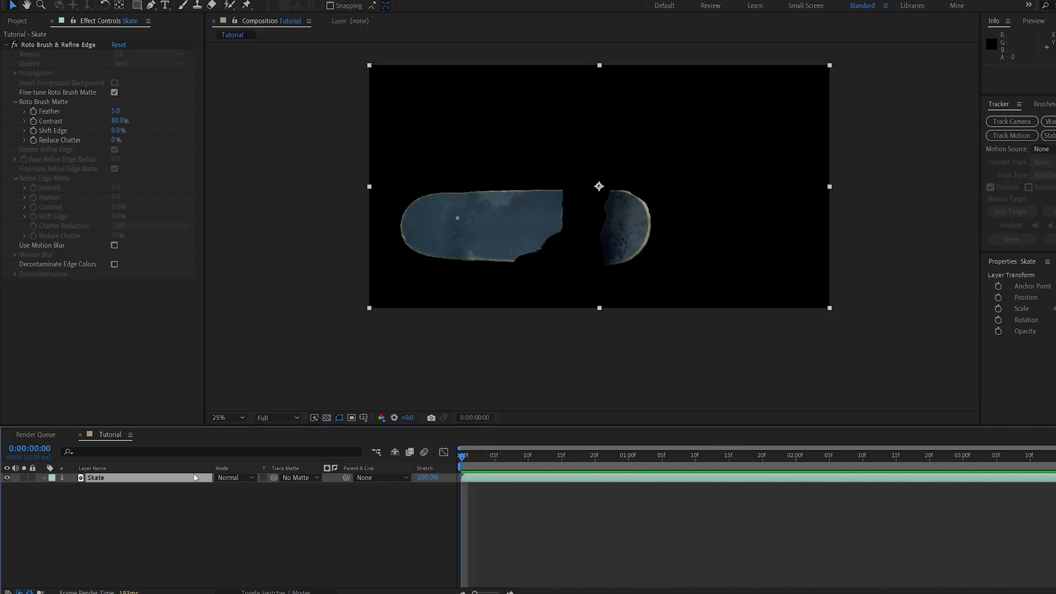
click(104, 477)
key(ctrl+d)
key(Return)
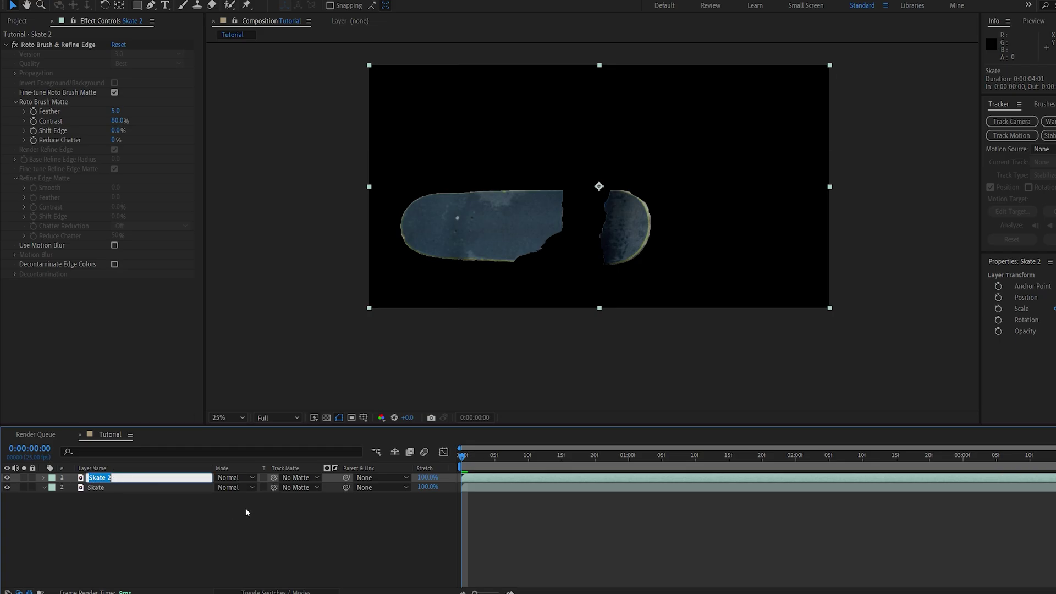
key(Return)
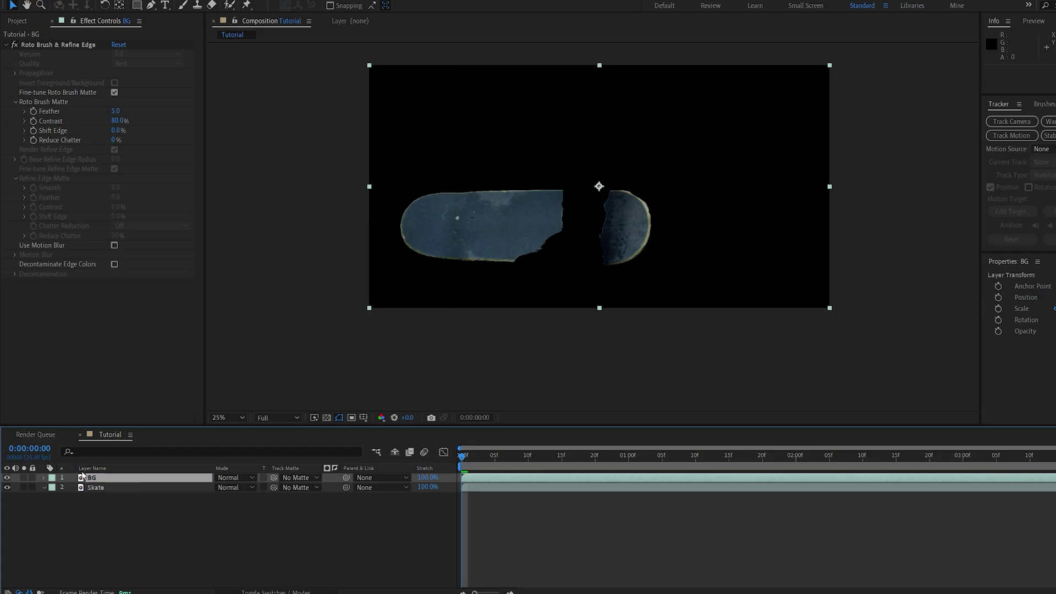
drag(102, 479, 105, 493)
click(73, 46)
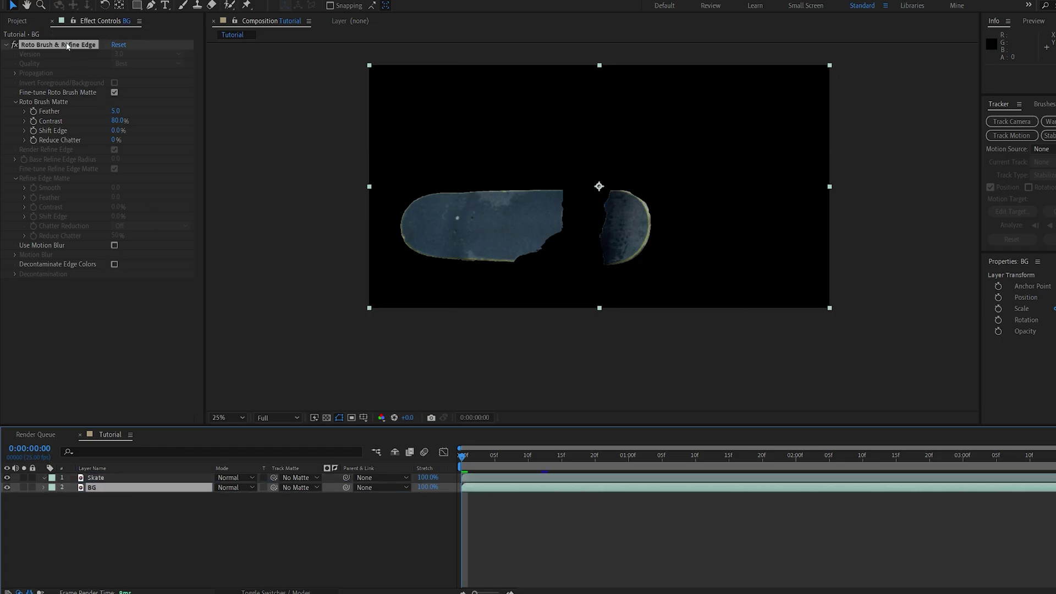
key(Delete)
Step: Add a new adjustment layer named Displace
click(342, 539)
right_click(342, 539)
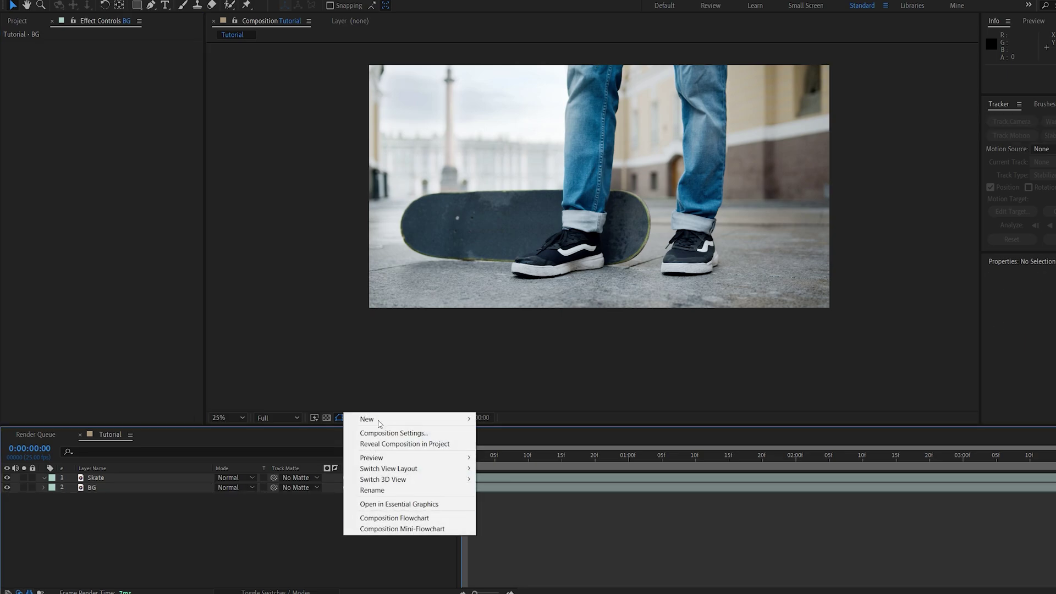
mouse_move(385, 420)
click(553, 499)
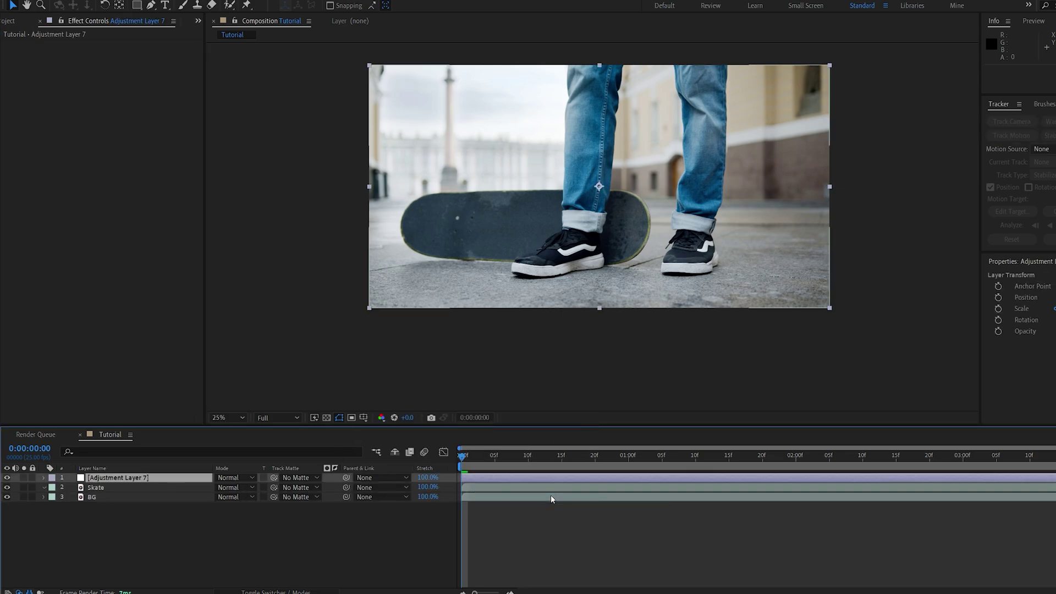
key(Return)
text(Displa)
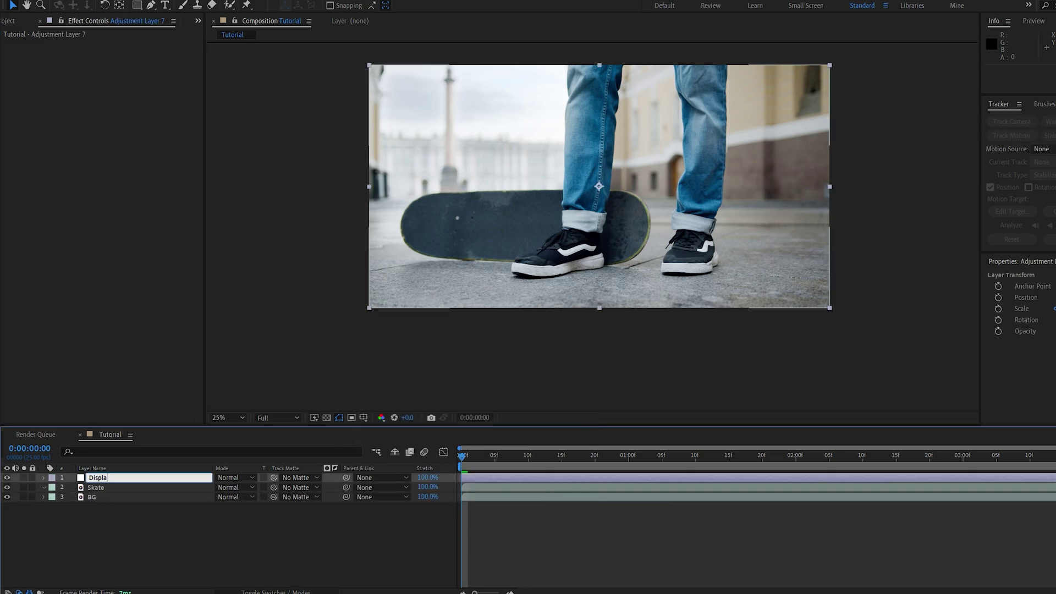
text(ce)
key(Return)
key(ctrl+space)
Step: Apply Displacement Map to the Displace layer and use Skate as its track matte
text(dis)
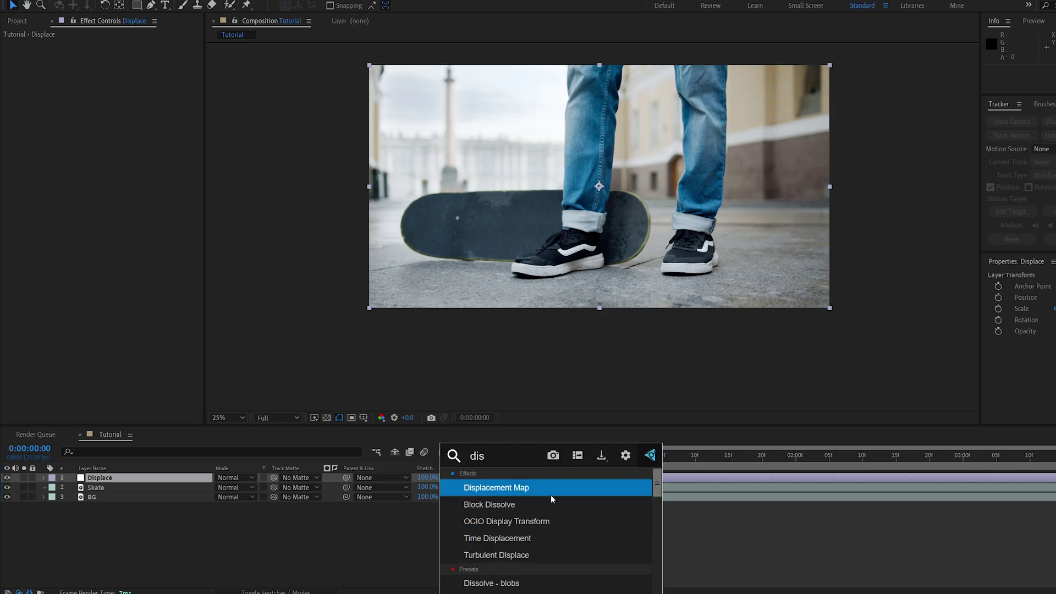
key(Return)
drag(116, 73, 182, 73)
drag(117, 92, 191, 93)
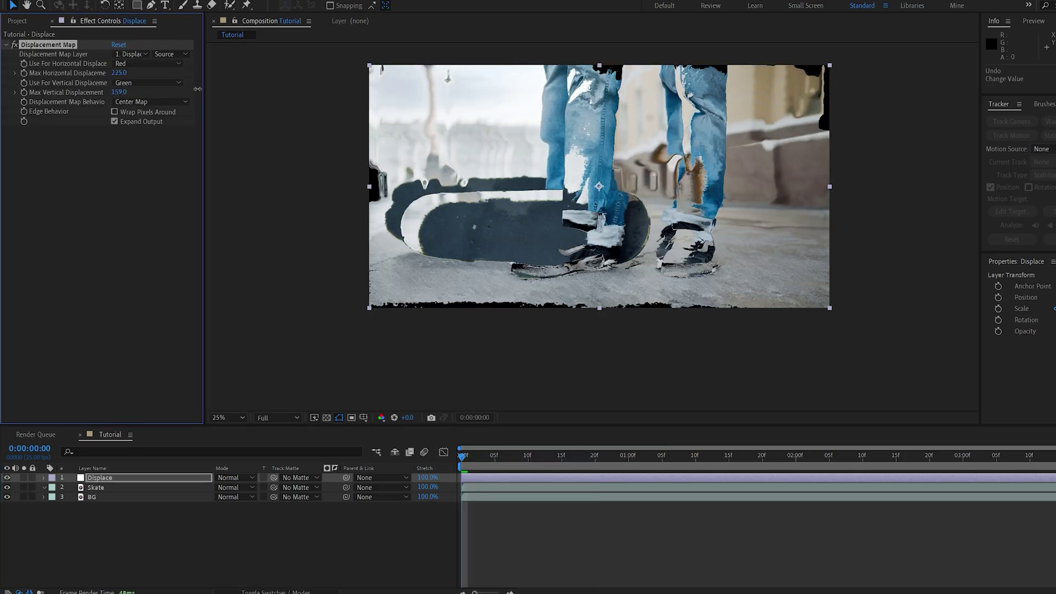
click(291, 479)
click(309, 515)
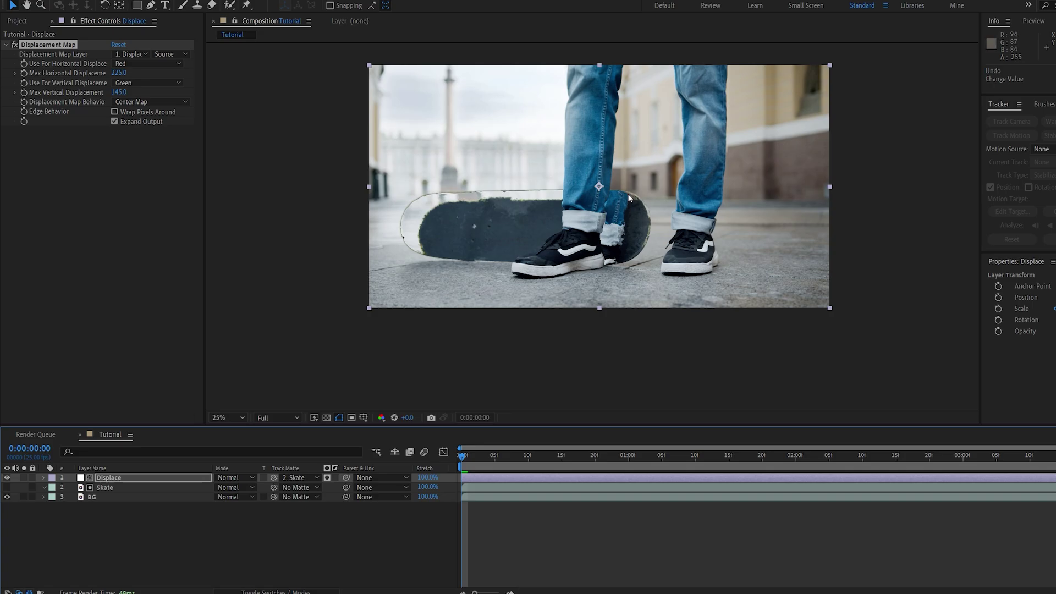
Step: Set displacement to 374 horizontal and 1272 vertical, then preview the glassy skateboard
drag(119, 73, 247, 115)
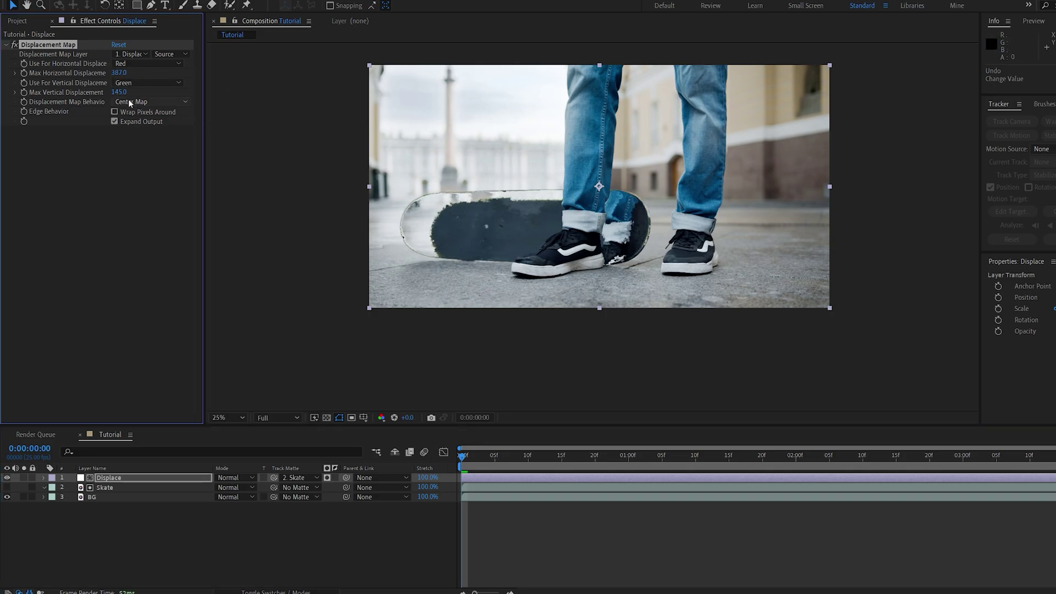
drag(119, 92, 847, 240)
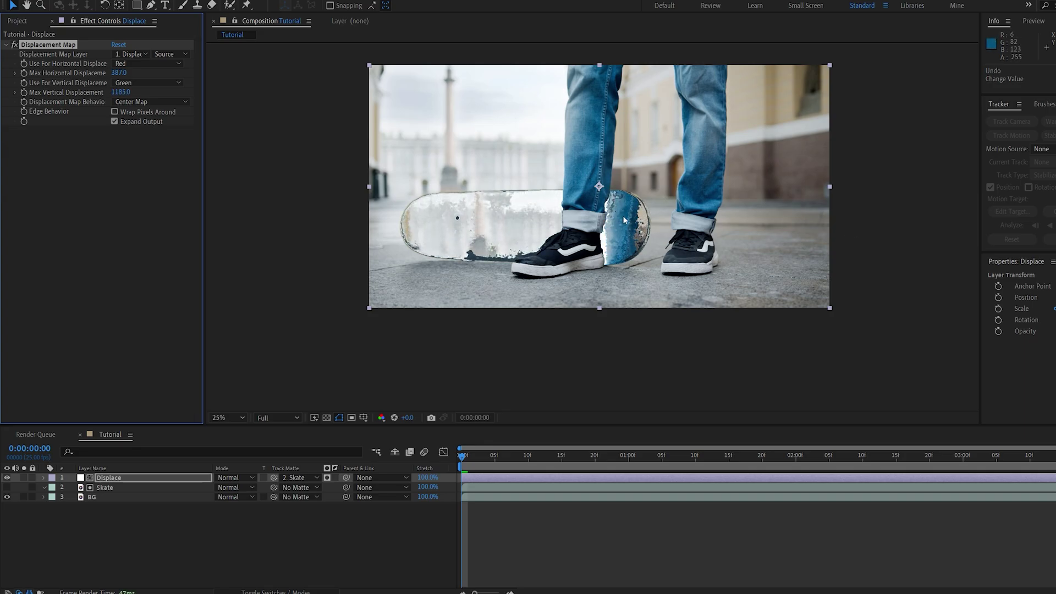
drag(121, 92, 110, 72)
key(space)
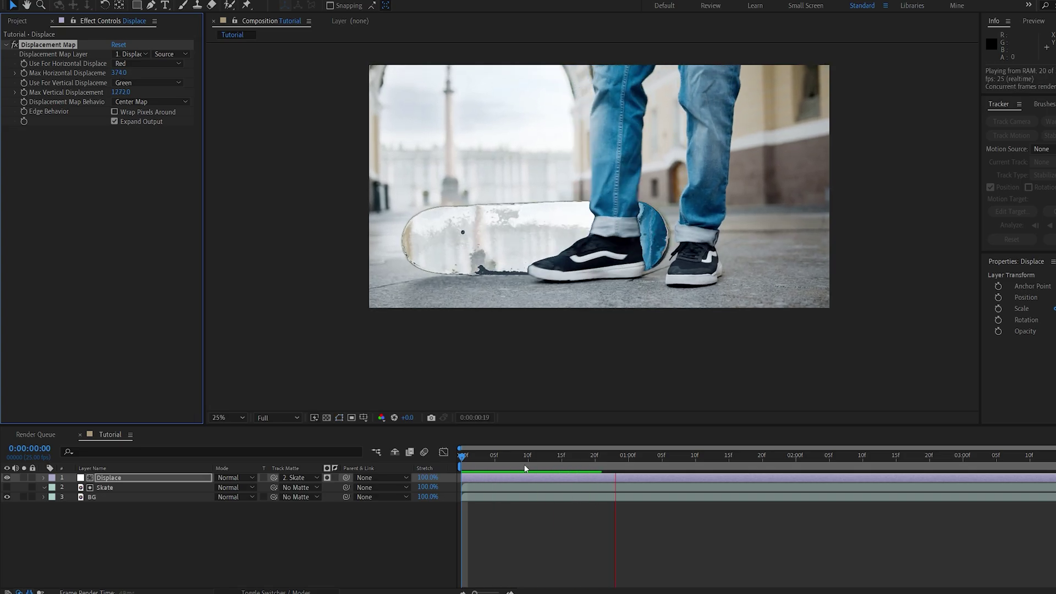
Step: Enable Wrap Pixels Around on the Displacement Map and review the skateboard flip frames
click(590, 474)
drag(590, 475, 709, 478)
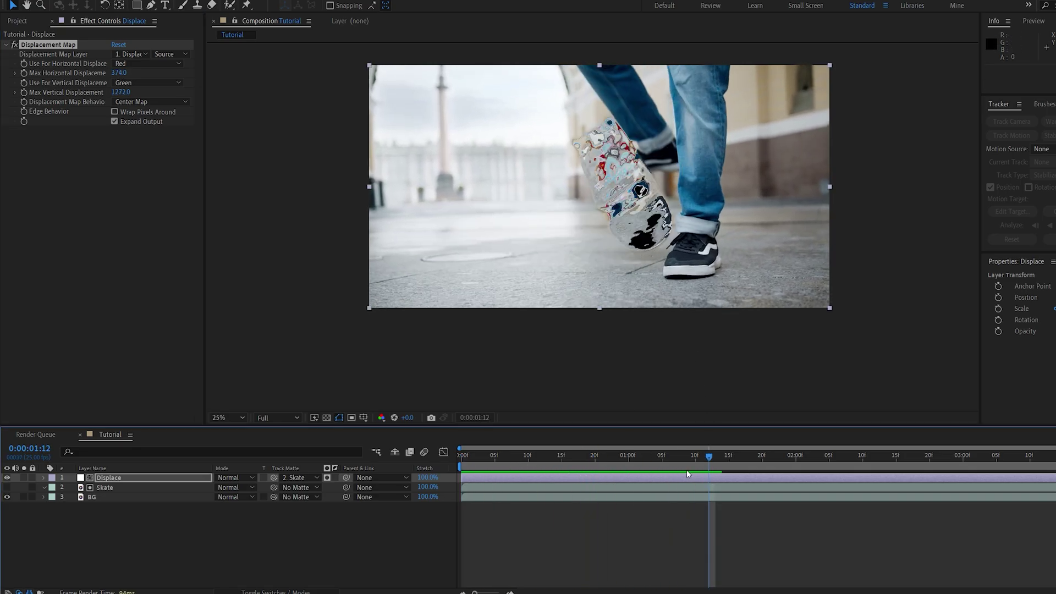
key(space)
key(space)
click(115, 112)
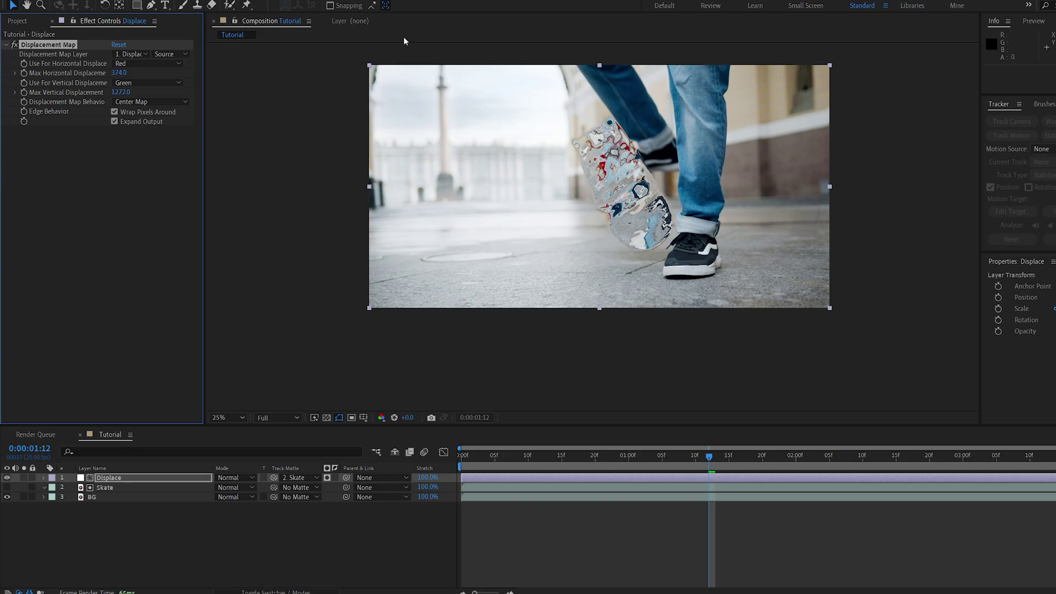
mouse_move(712, 463)
mouse_down()
mouse_move(764, 462)
mouse_move(717, 463)
mouse_up()
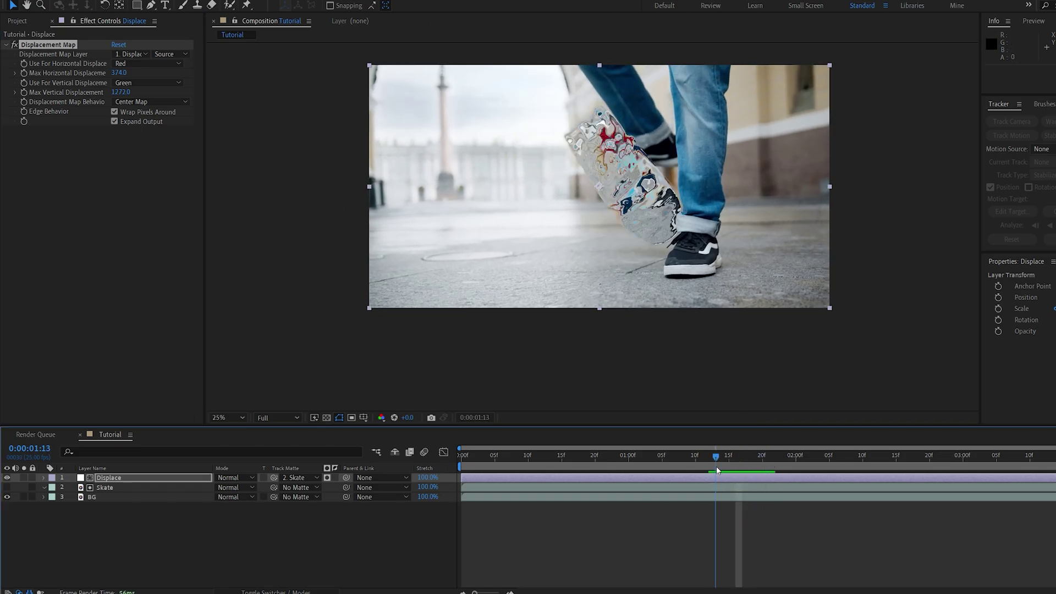
scroll(634, 166, up, 2)
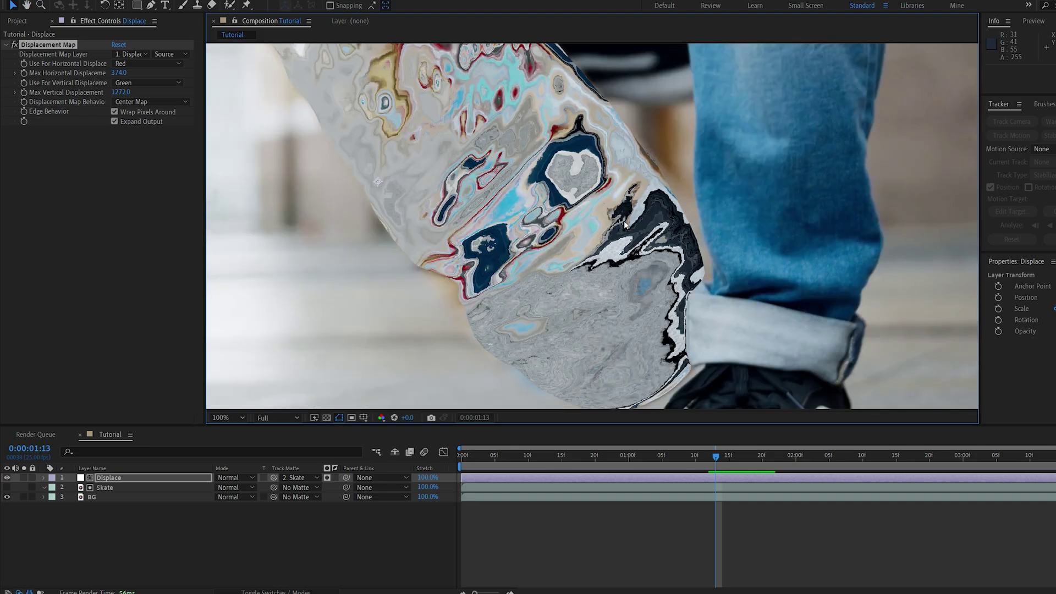
Step: Add Compound Blur with Maximum Blur 3 and Fast Box Blur radius 3, then preview
key(ctrl+space)
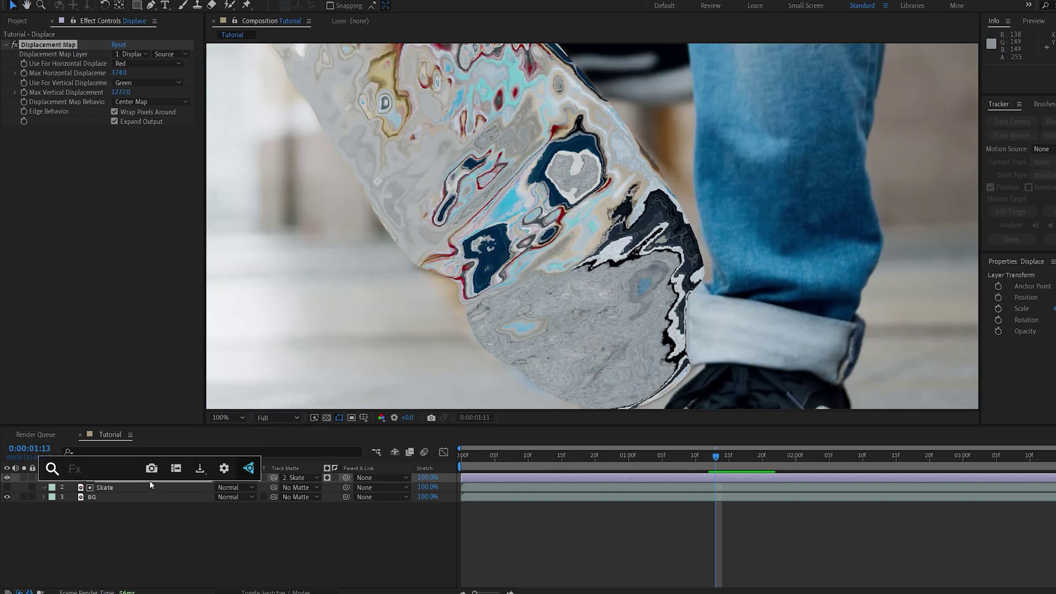
text(com)
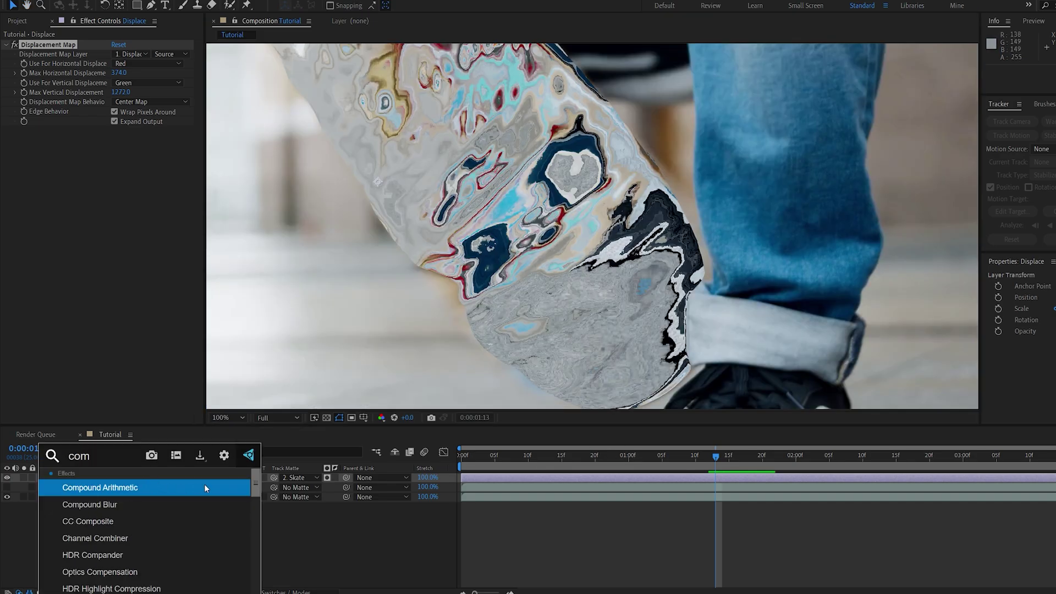
click(122, 505)
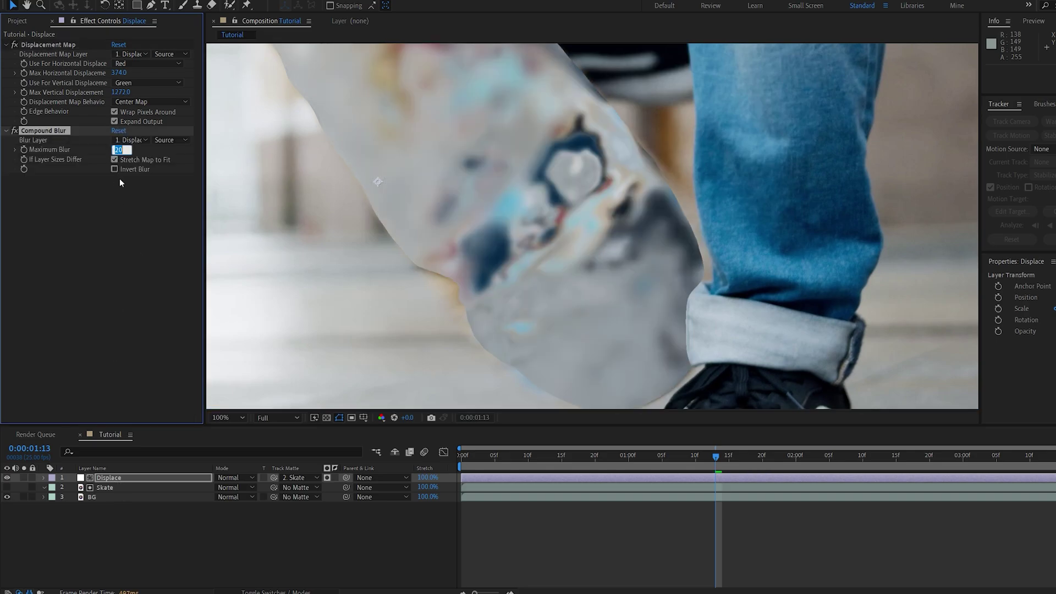
text(3)
click(128, 253)
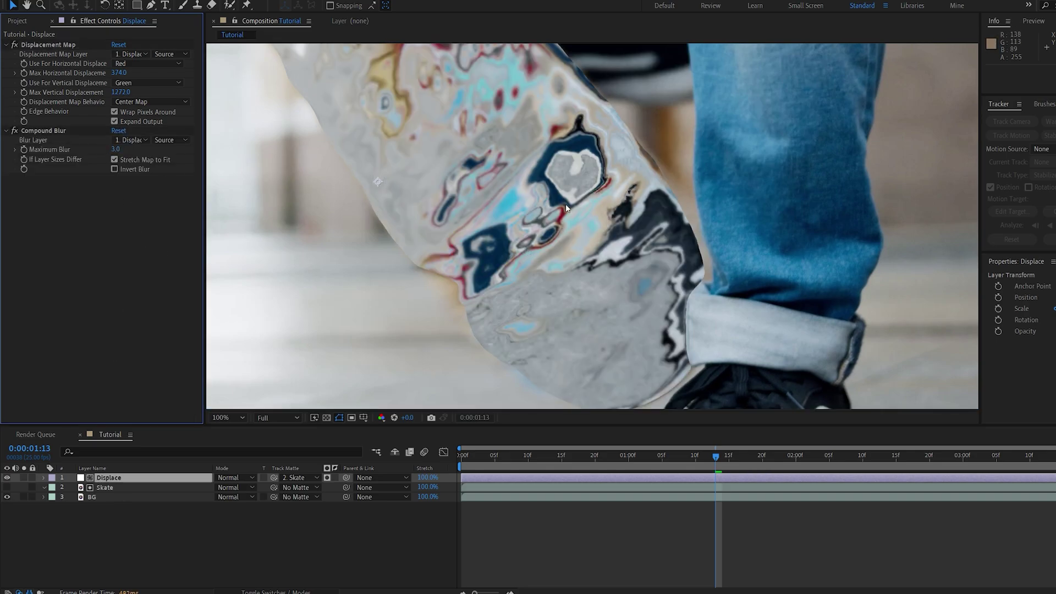
scroll(567, 207, up, 1)
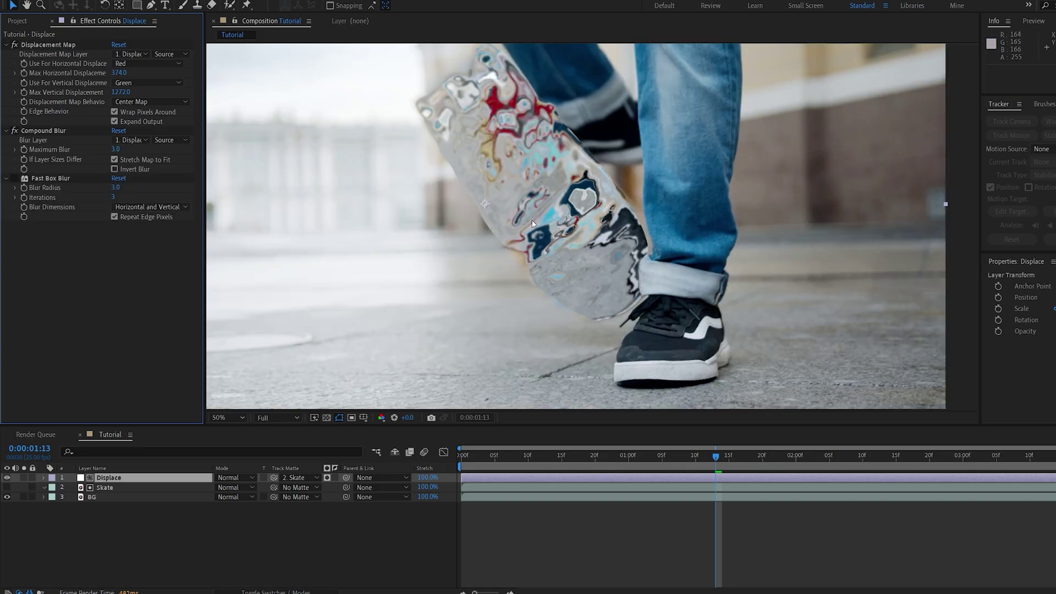
key(space)
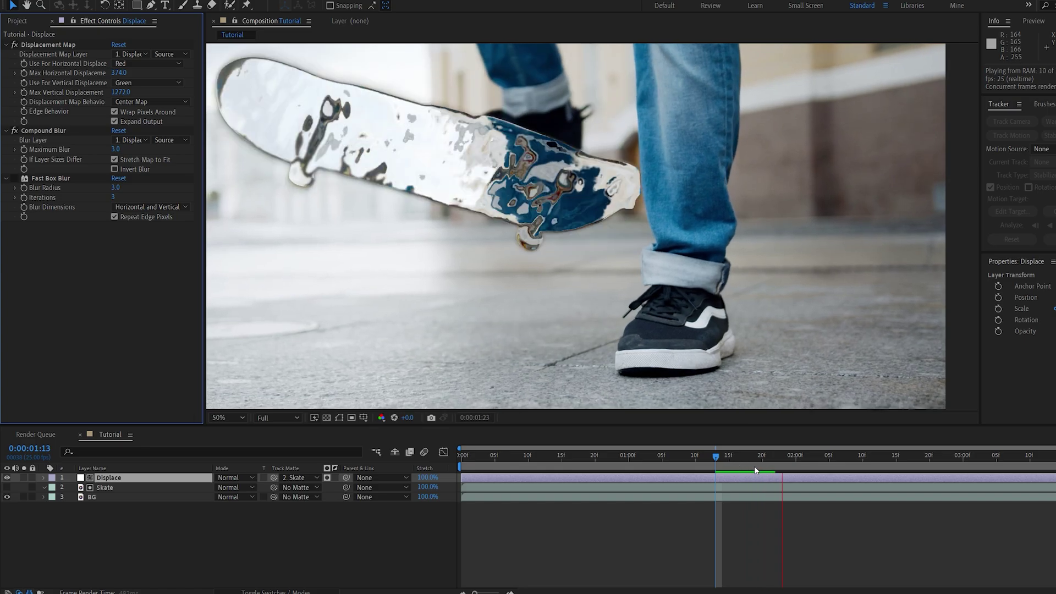
Step: Remove Fast Box Blur and add Quick Chromatic Aberration 3 with Position 3
key(ctrl+z)
drag(524, 229, 557, 271)
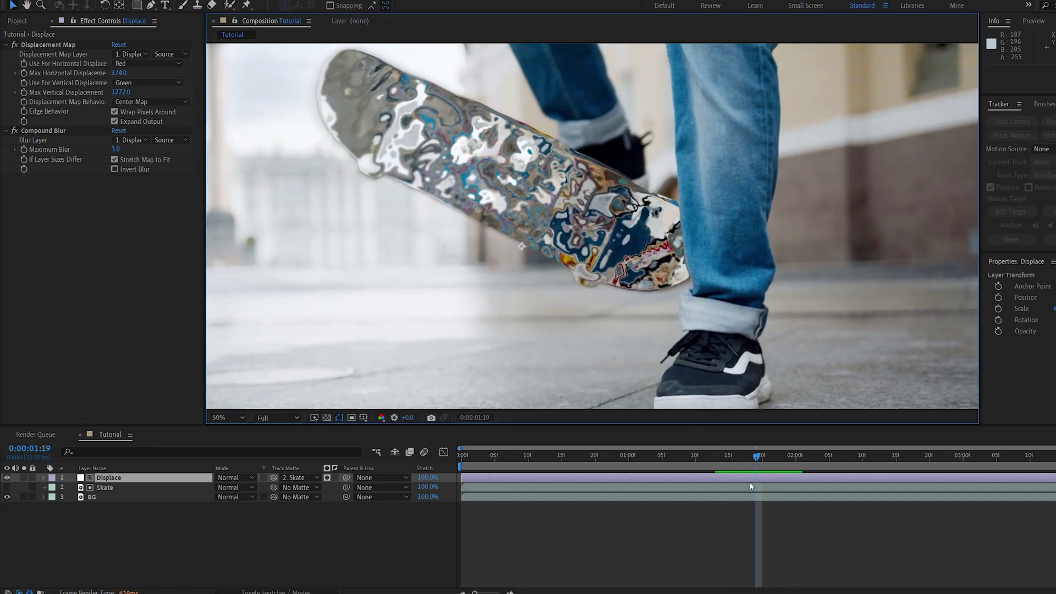
click(745, 478)
key(ctrl+space)
text(quic)
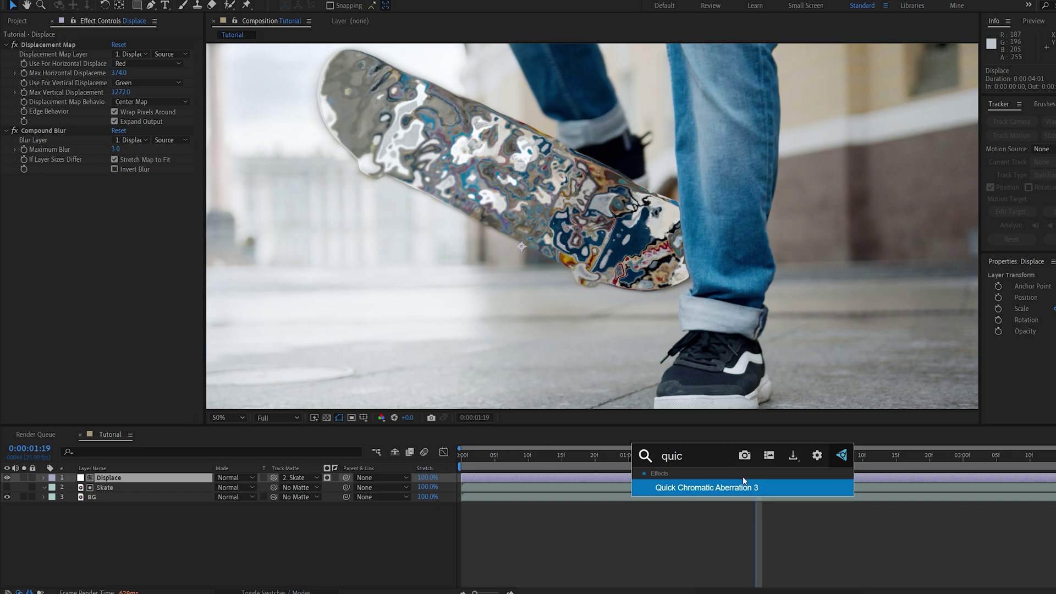
key(Return)
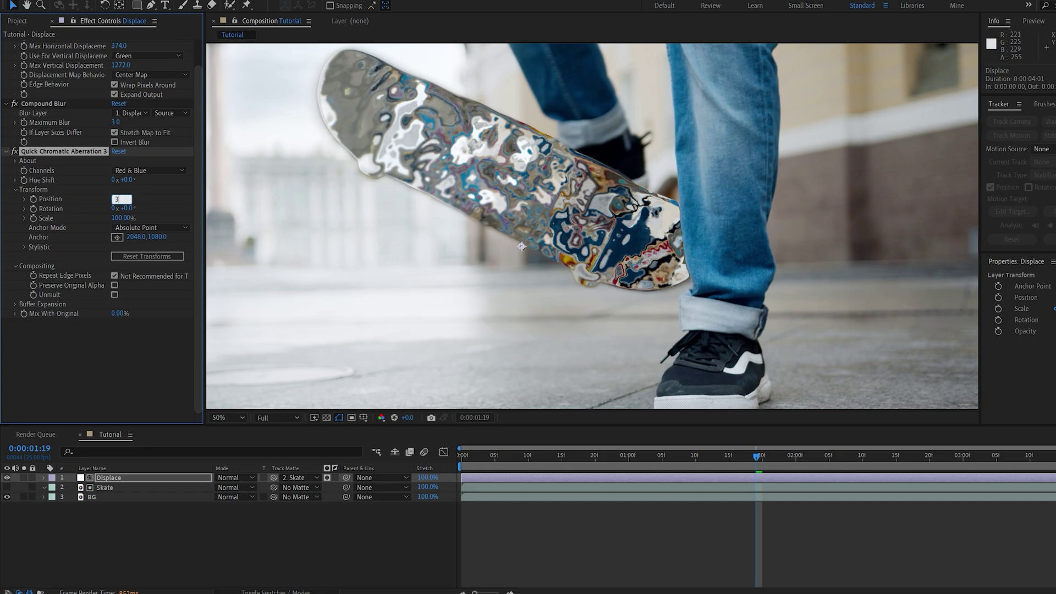
key(Return)
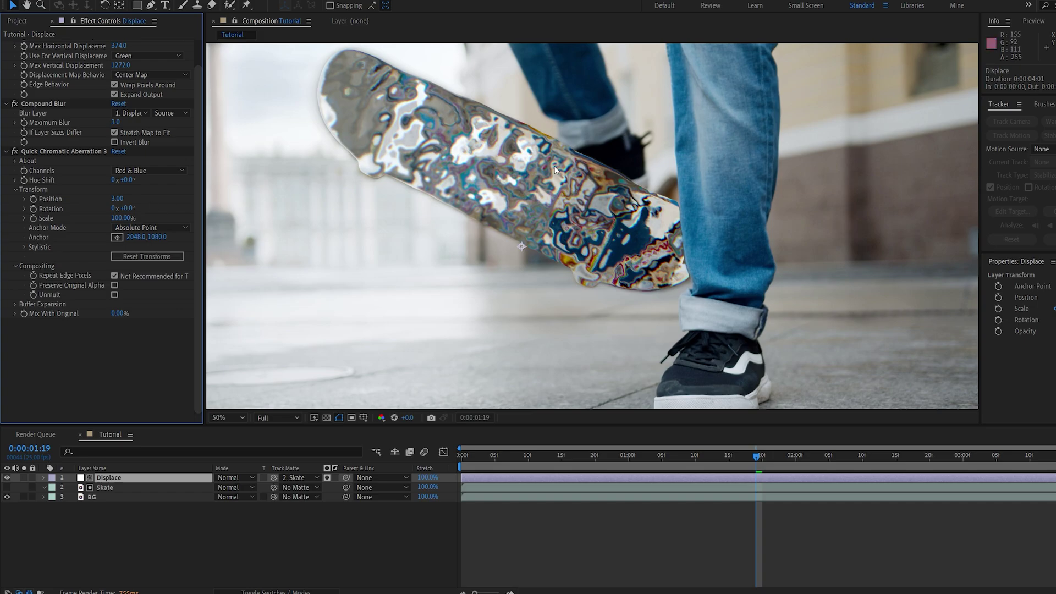
Step: Turn on the chromatic aberration effect and preview the red-blue fringing on the flip
key(period)
click(15, 152)
key(comma)
key(comma)
key(space)
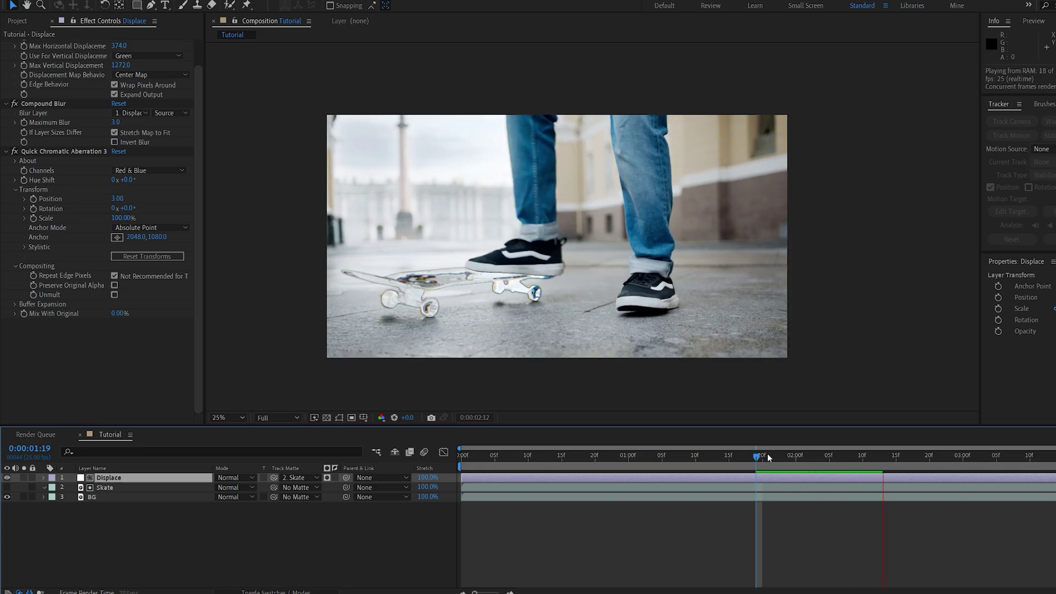
click(772, 454)
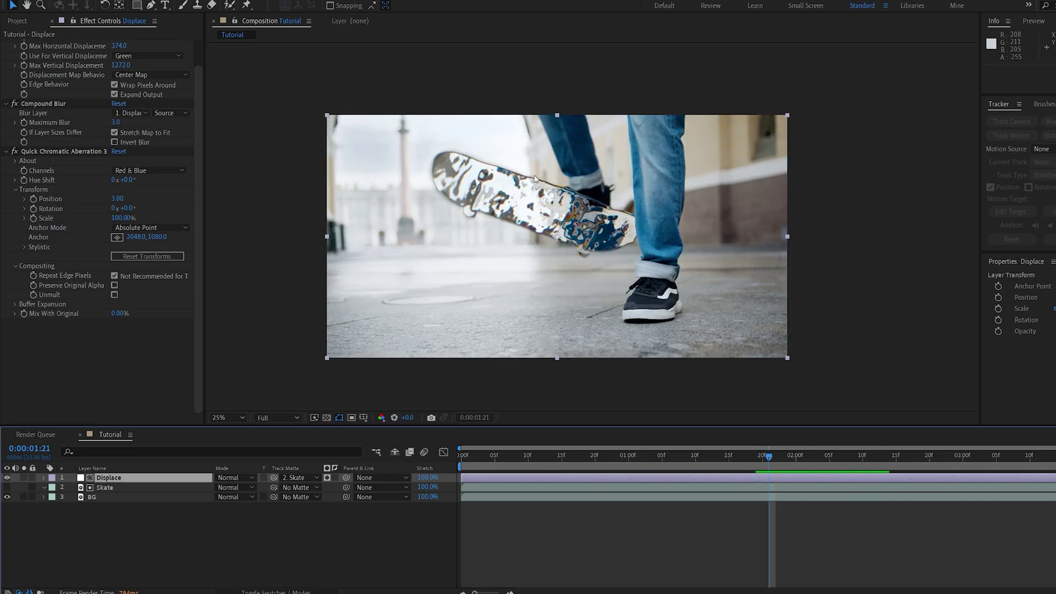
Step: Solo the Skate layer and return to the first frame
click(247, 547)
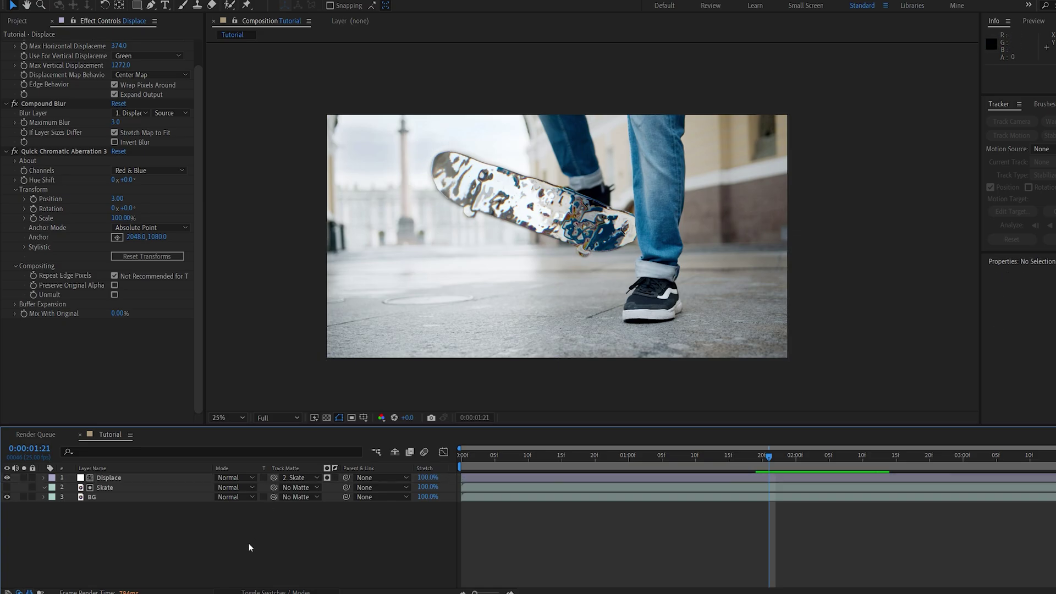
click(101, 487)
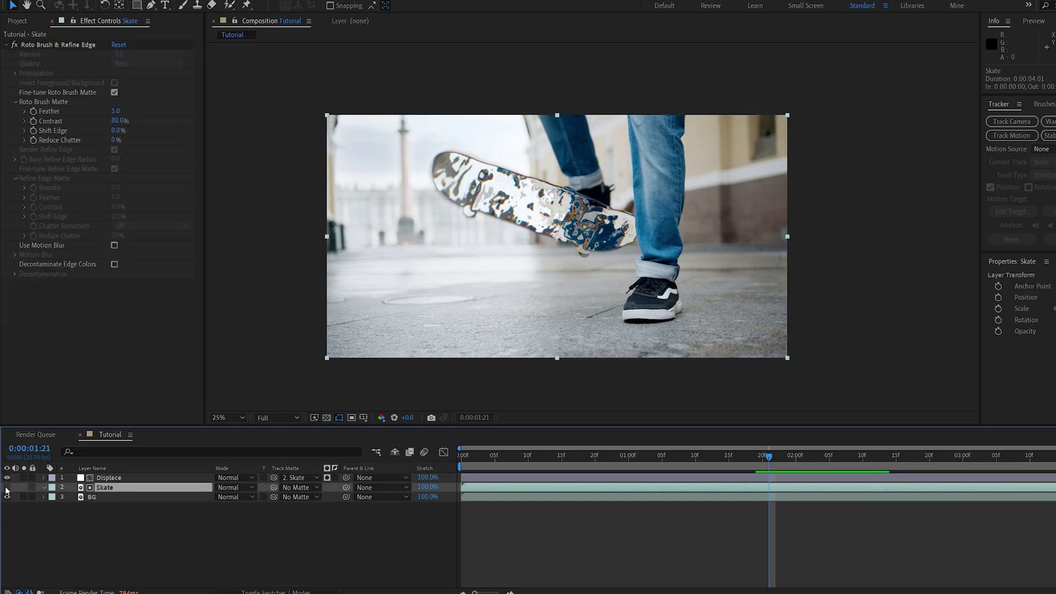
click(23, 488)
key(Home)
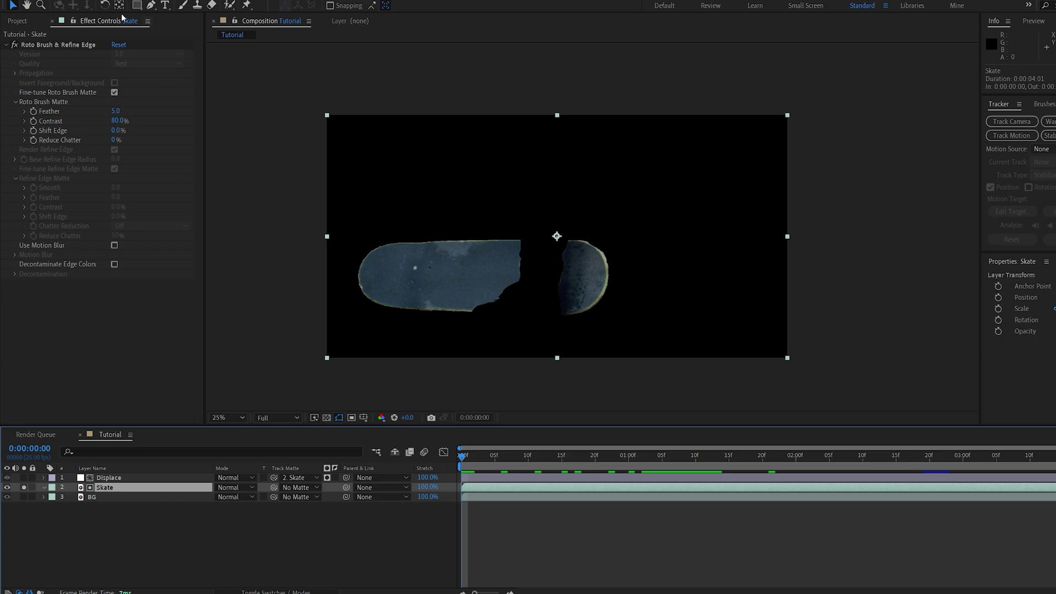
Step: Run Layer > Auto-trace across the work area to turn the roto matte into masks
click(88, 2)
click(145, 318)
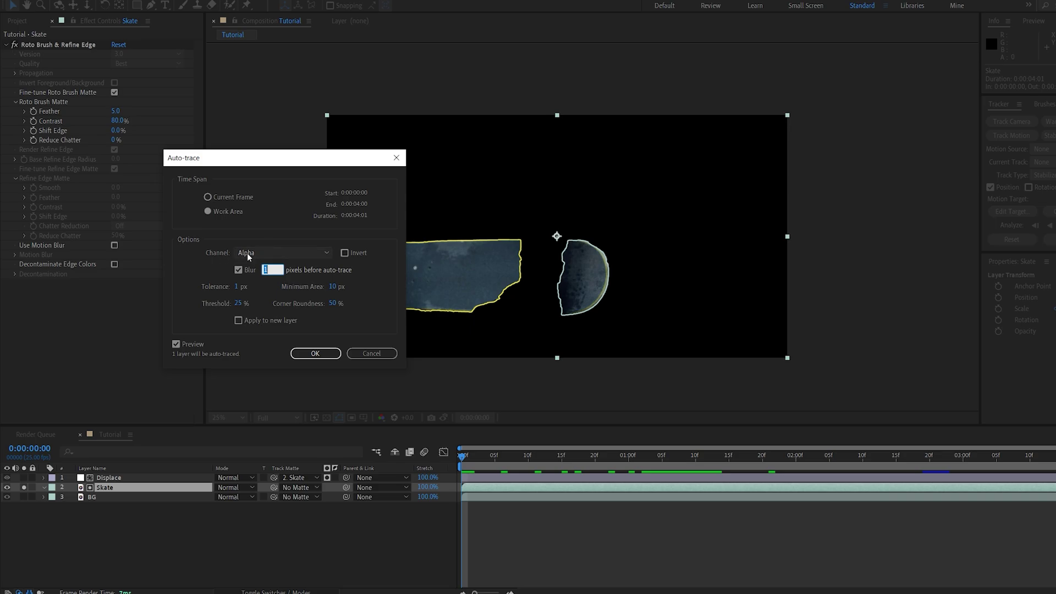
drag(264, 160, 190, 169)
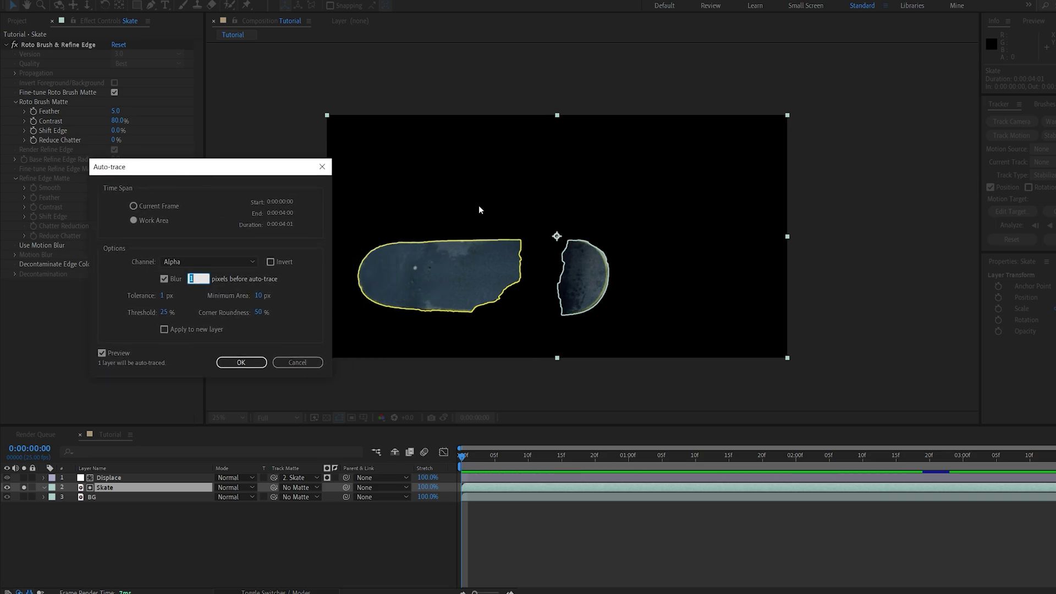
click(240, 363)
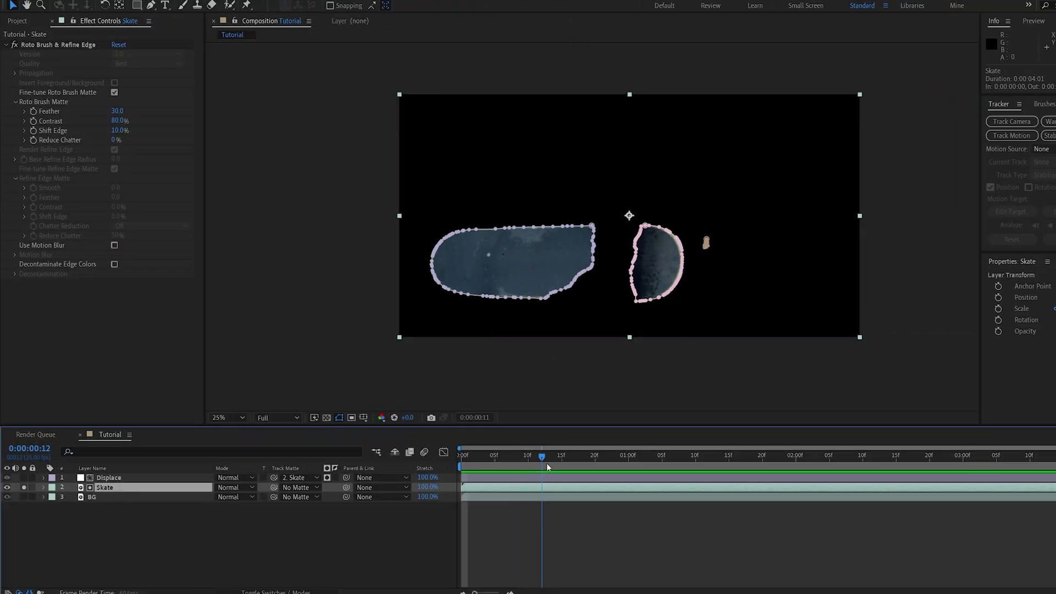
Step: Scrub the traced masks, reveal the Skate layer's mask paths and select Mask 3
drag(546, 463, 787, 420)
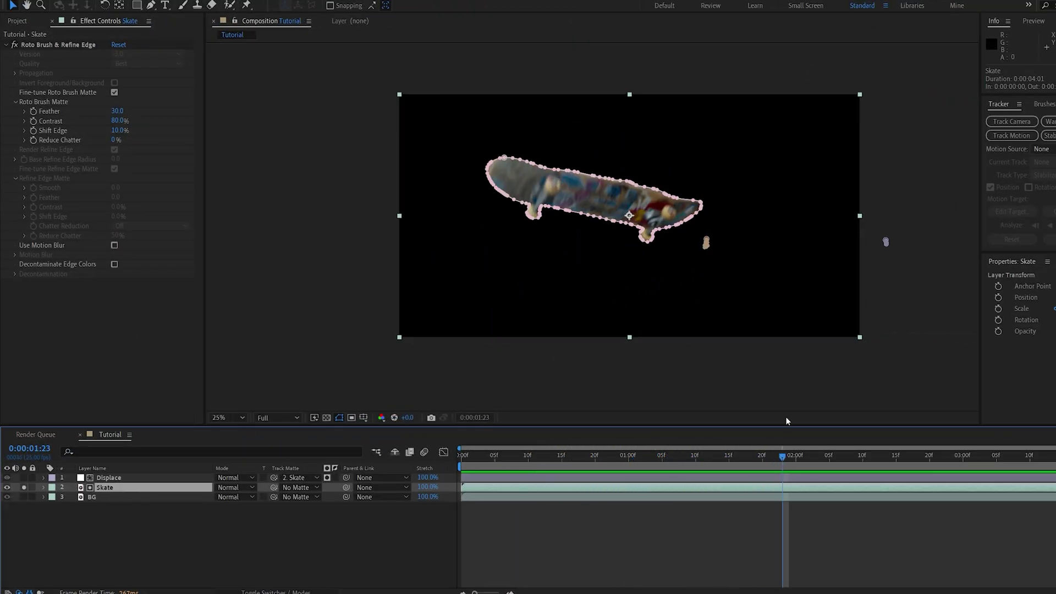
drag(799, 464, 537, 470)
key(m)
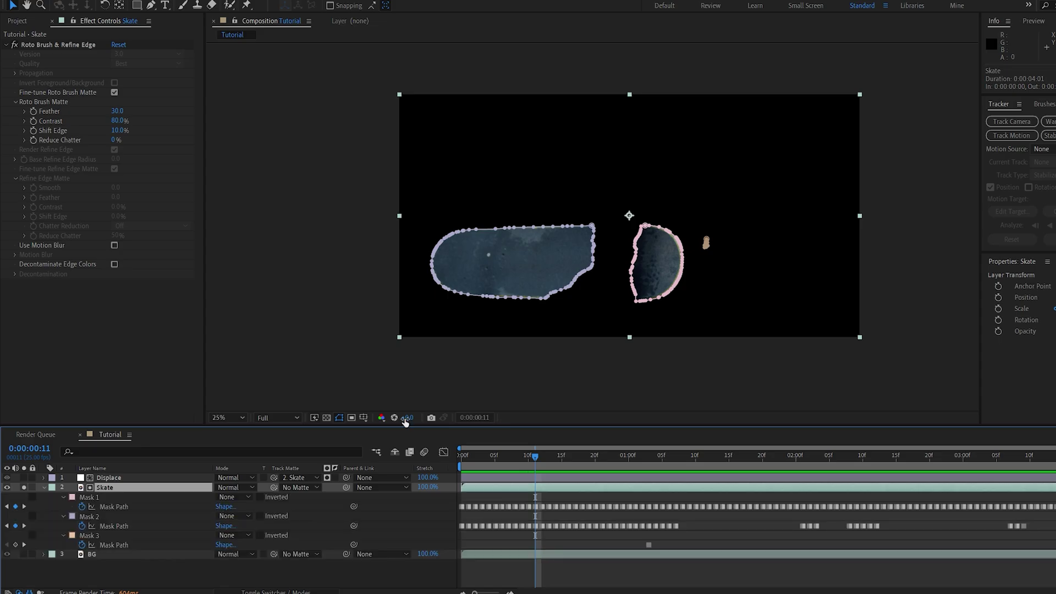
key(period)
key(v)
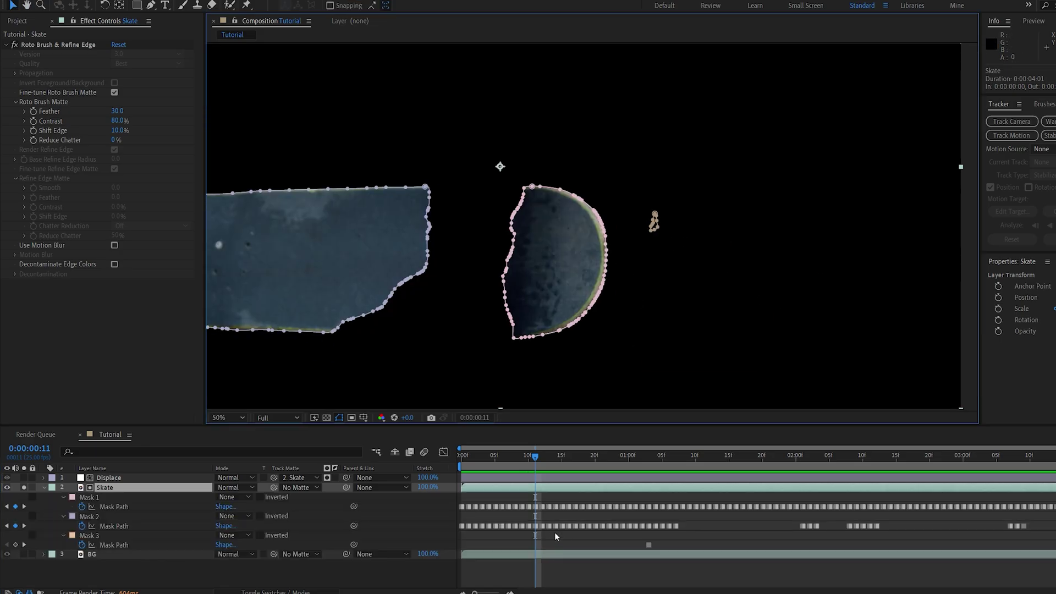
click(102, 538)
click(649, 456)
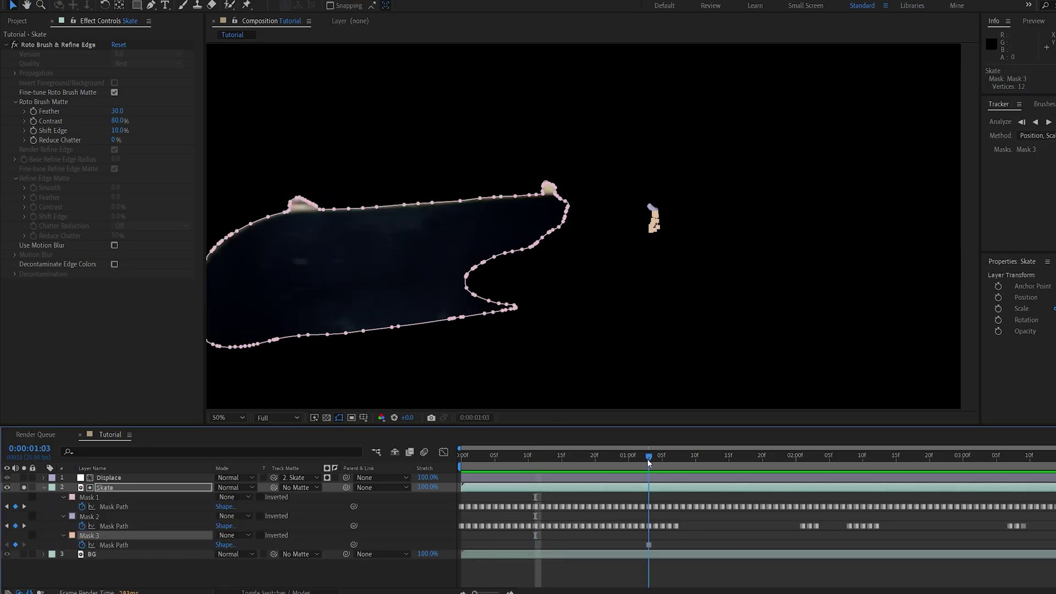
click(688, 537)
click(119, 489)
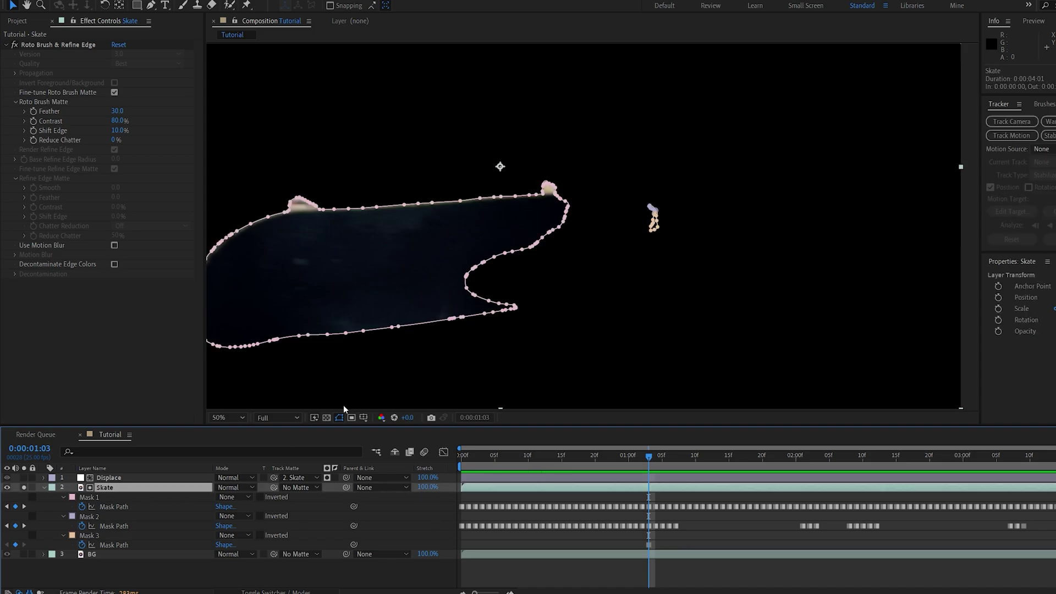
Step: Reposition Mask 3 onto the board at 1:02, paste its keyframe, and check from 1:04
key(period)
key(period)
key(period)
key(period)
key(Page_Up)
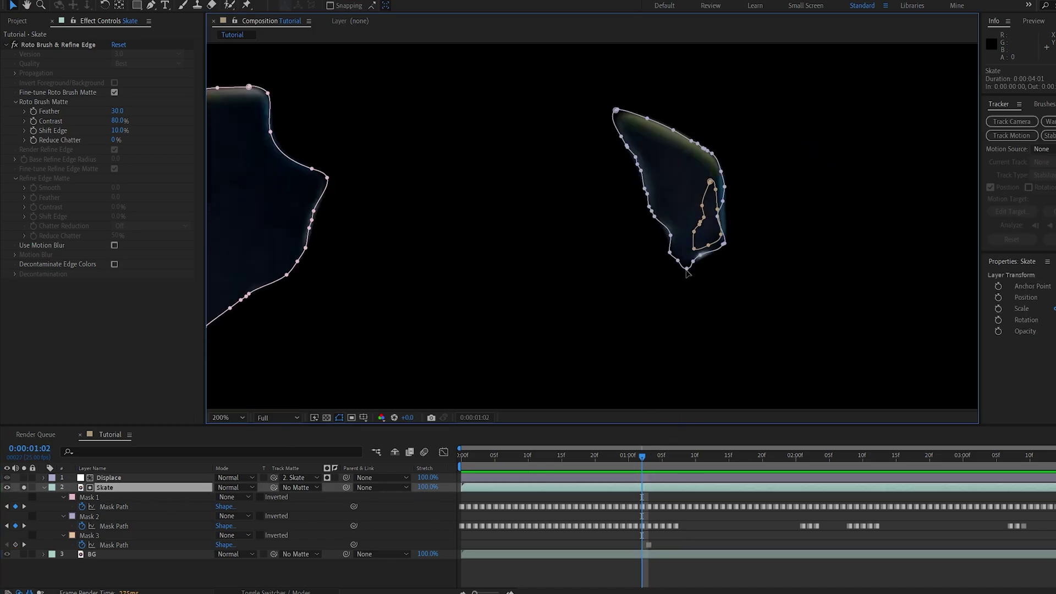
drag(700, 250, 773, 250)
key(comma)
drag(858, 250, 802, 296)
key(comma)
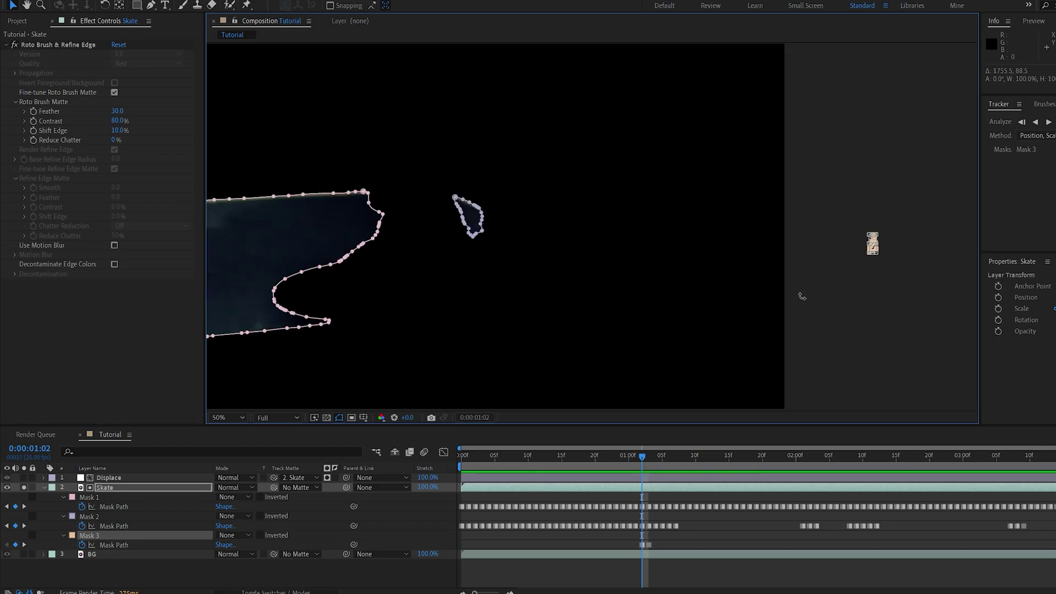
key(ctrl+v)
click(654, 459)
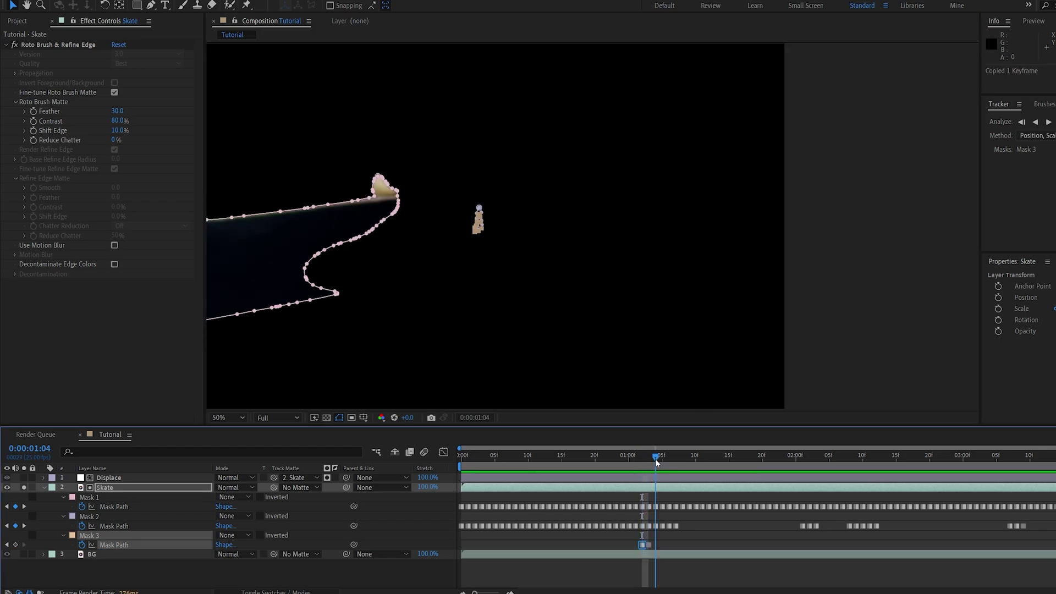
mouse_move(654, 459)
mouse_down()
mouse_move(643, 459)
mouse_move(823, 466)
mouse_move(672, 458)
mouse_up()
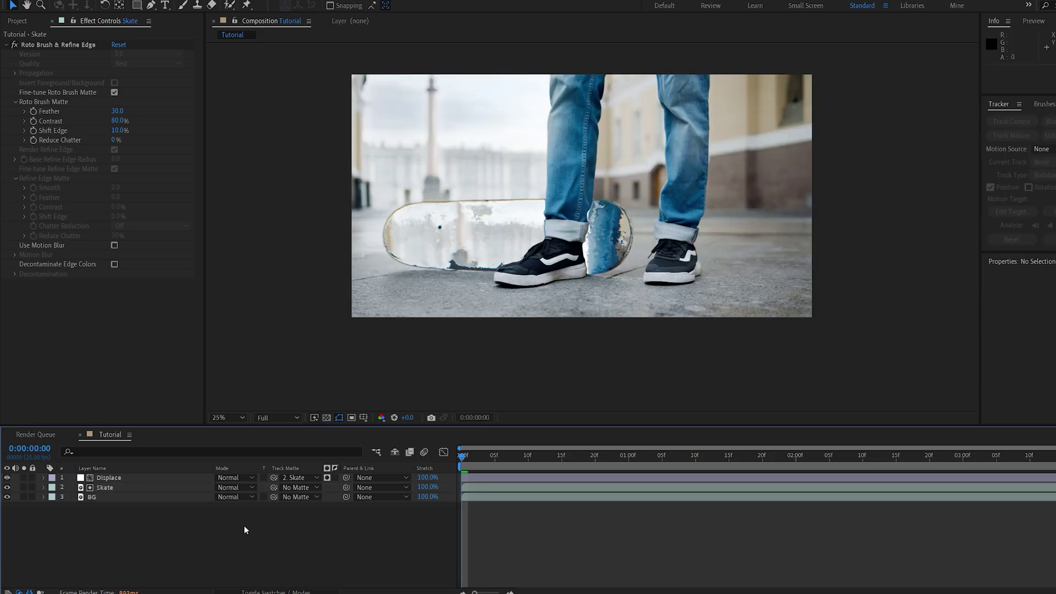
right_click(245, 530)
Step: Create a new solid layer named Saber
mouse_move(286, 408)
click(423, 437)
text(Saber)
key(Return)
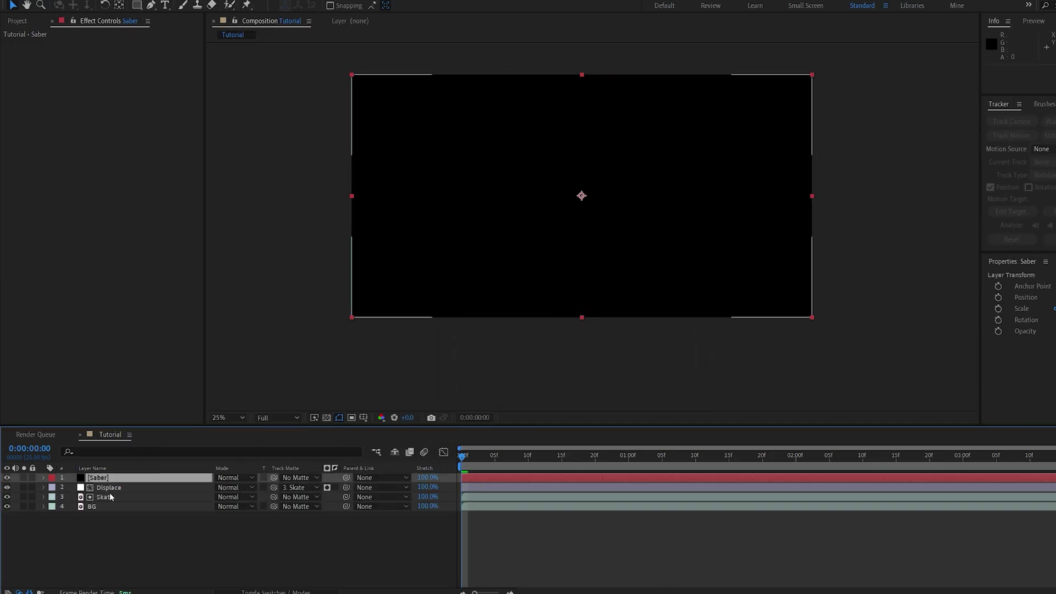
Step: Paste the Skate layer's skateboard masks onto the Saber solid
click(100, 499)
key(m)
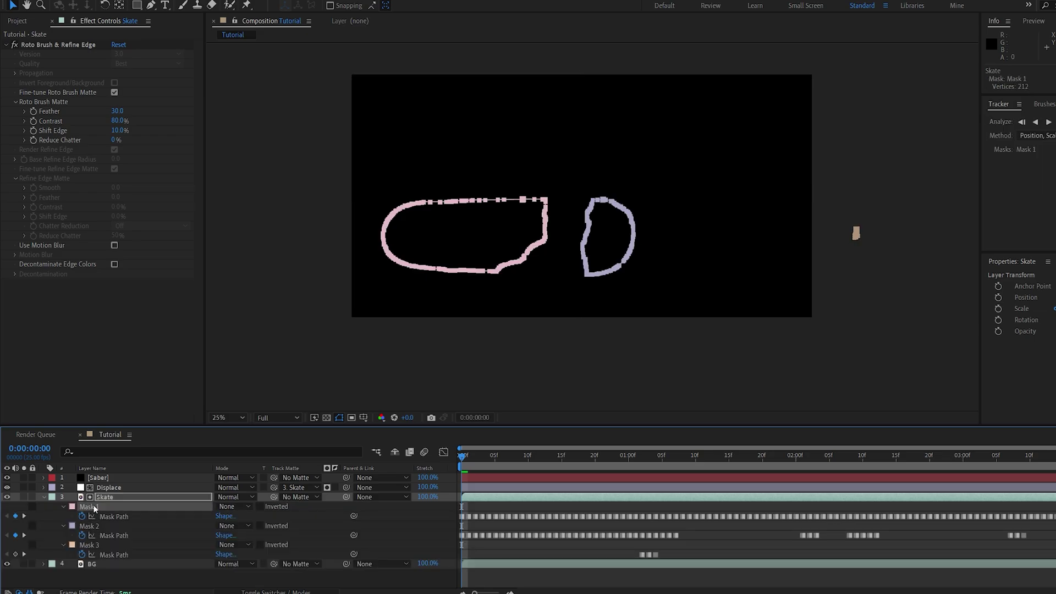
click(113, 478)
key(Return)
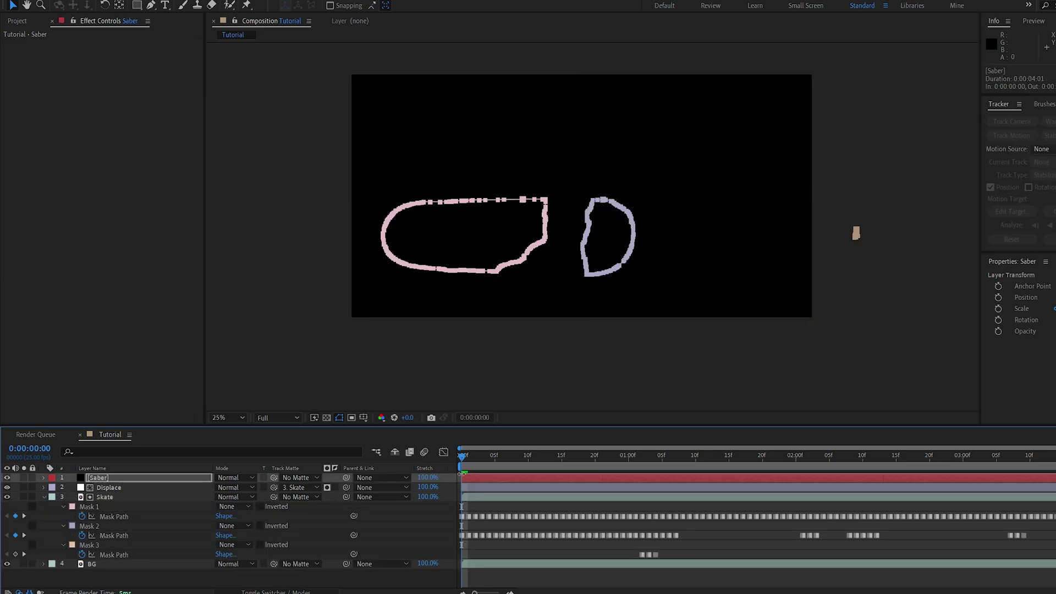
click(44, 497)
Step: Apply the Saber effect with Core Type set to Layer Masks
key(ctrl+space)
text(saber)
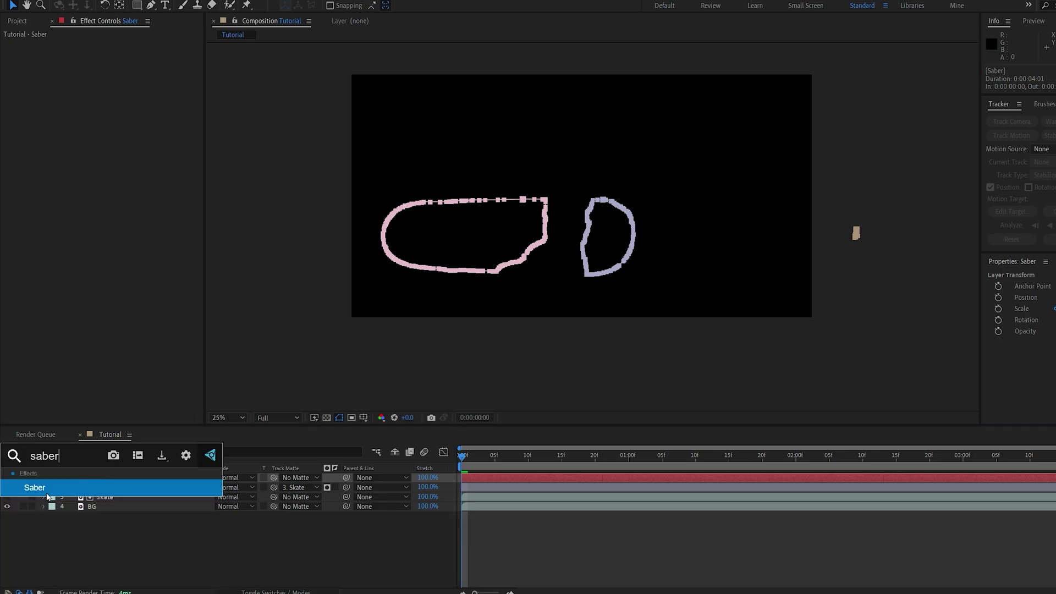
key(Return)
click(16, 141)
click(144, 150)
click(143, 172)
Step: Set the Saber layer to Add blending and apply the orange Hot preset
click(243, 477)
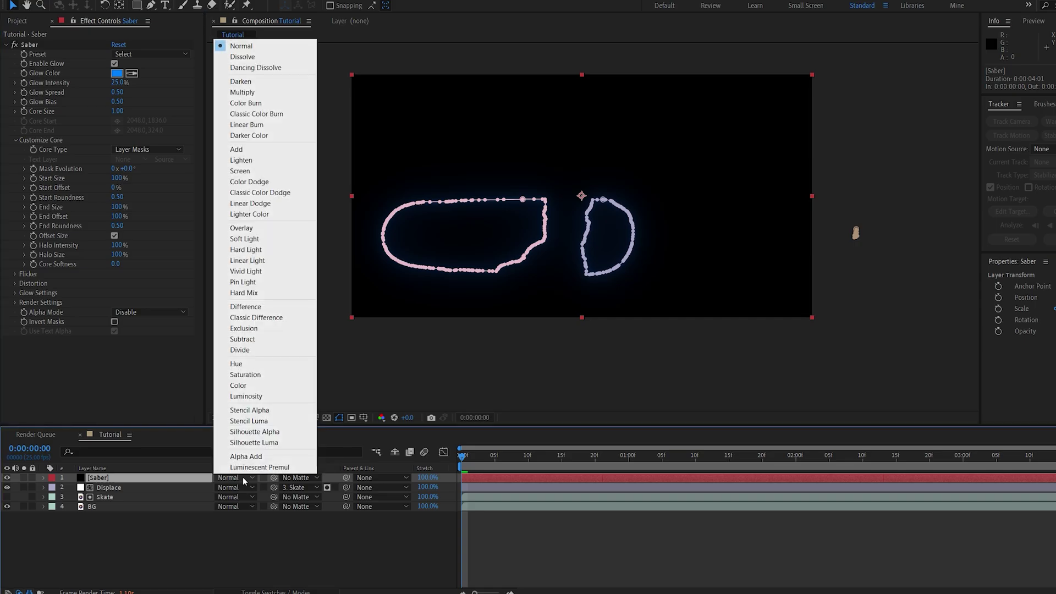
click(237, 149)
mouse_move(695, 455)
mouse_down()
mouse_move(662, 457)
mouse_move(680, 456)
mouse_up()
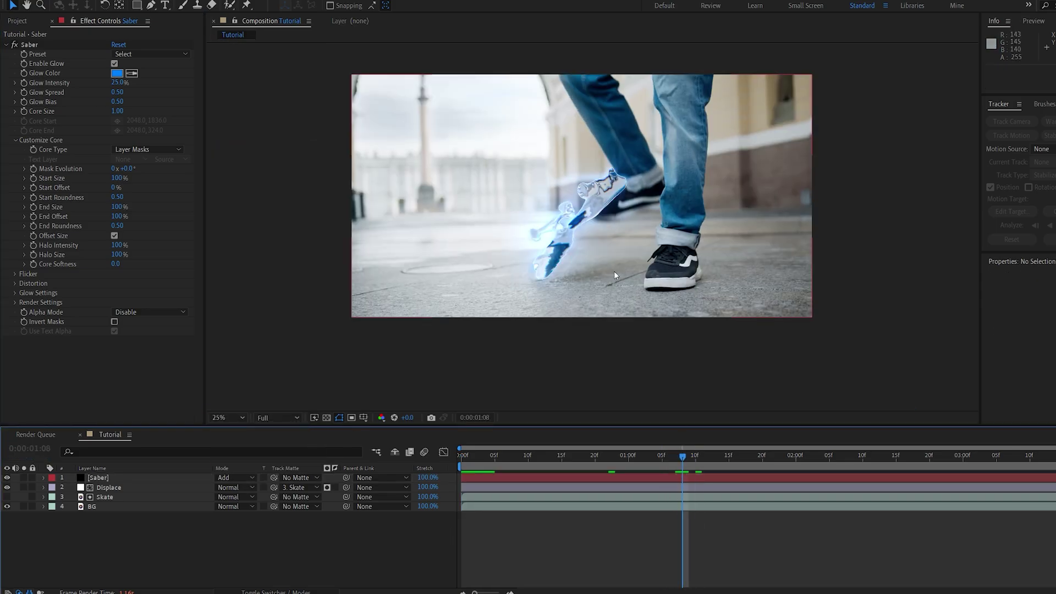
click(742, 457)
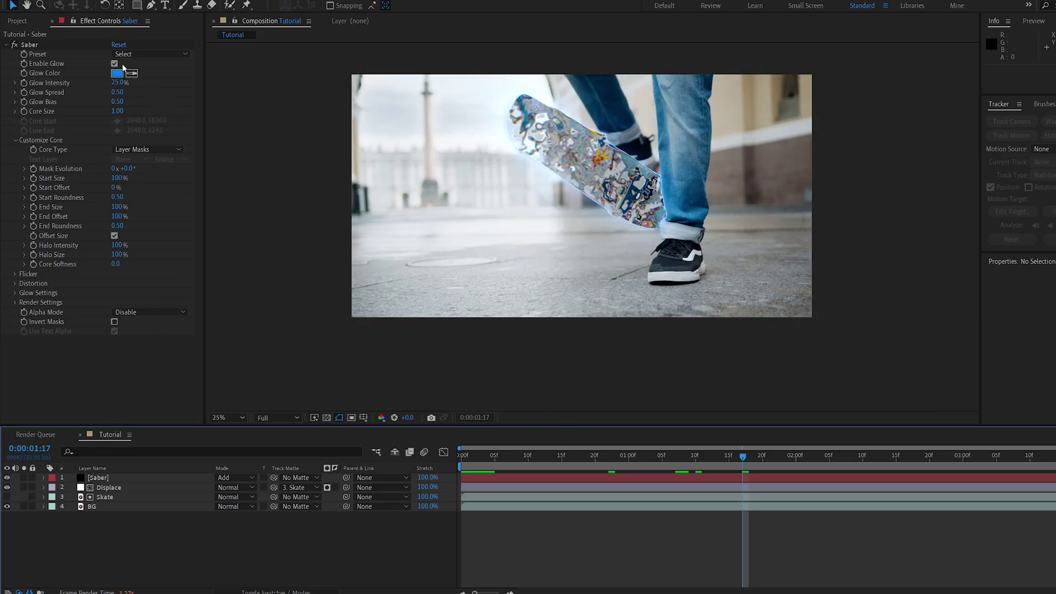
click(151, 54)
click(170, 269)
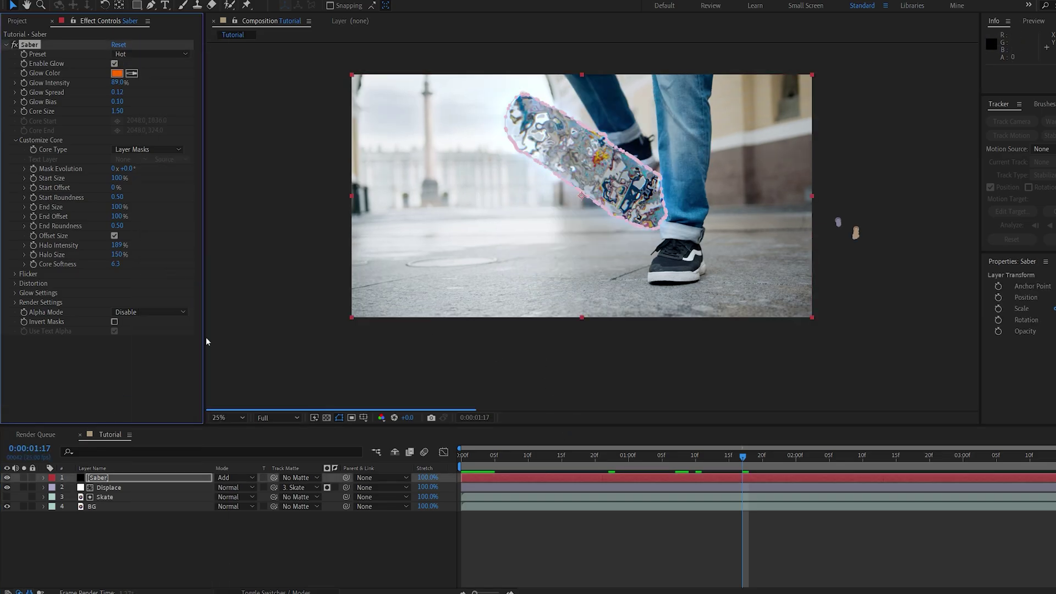
click(394, 541)
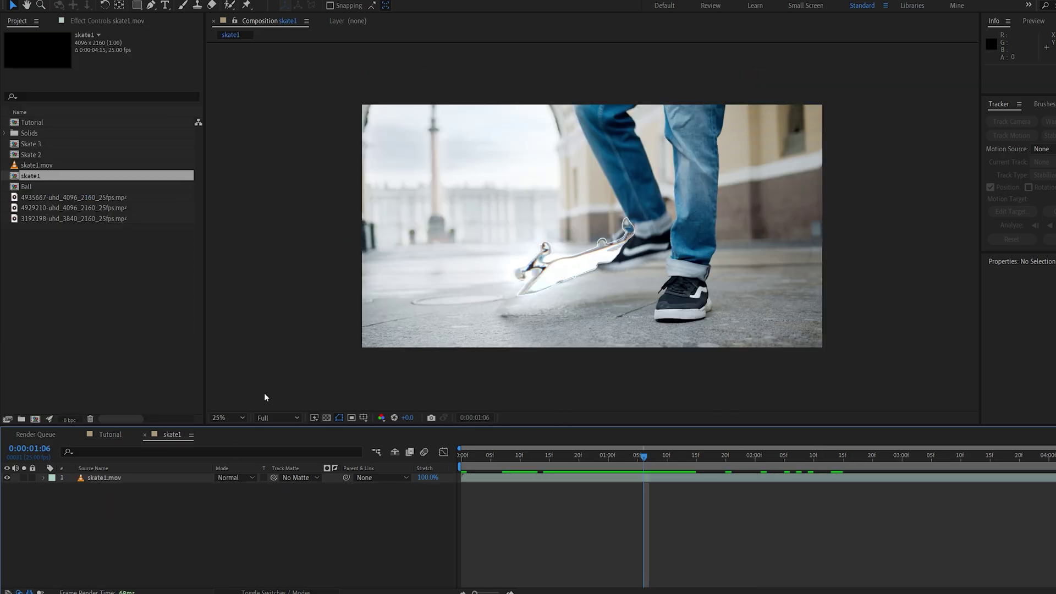
Step: At frame 2:03, apply Pixel Motion Blur to skate1.mov with Shutter Angle 180 and Samples 5
drag(688, 456, 772, 459)
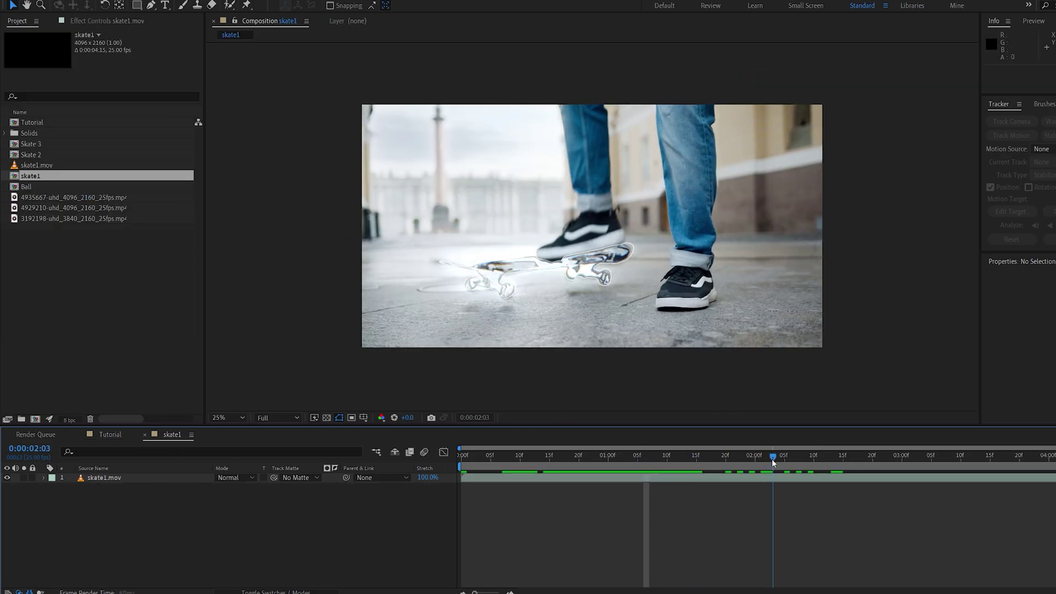
click(722, 477)
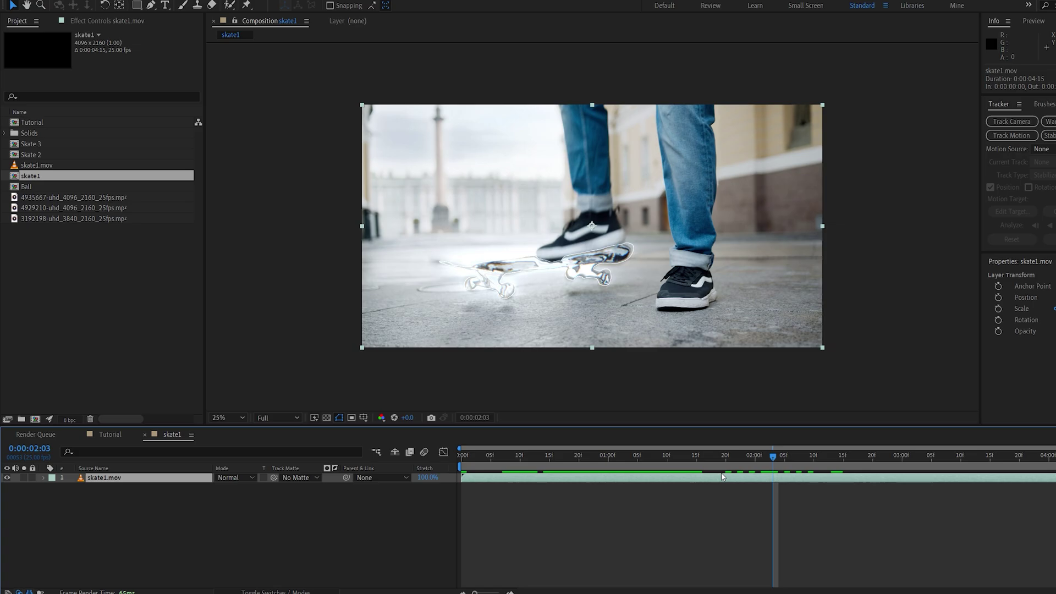
key(ctrl+space)
text(pix)
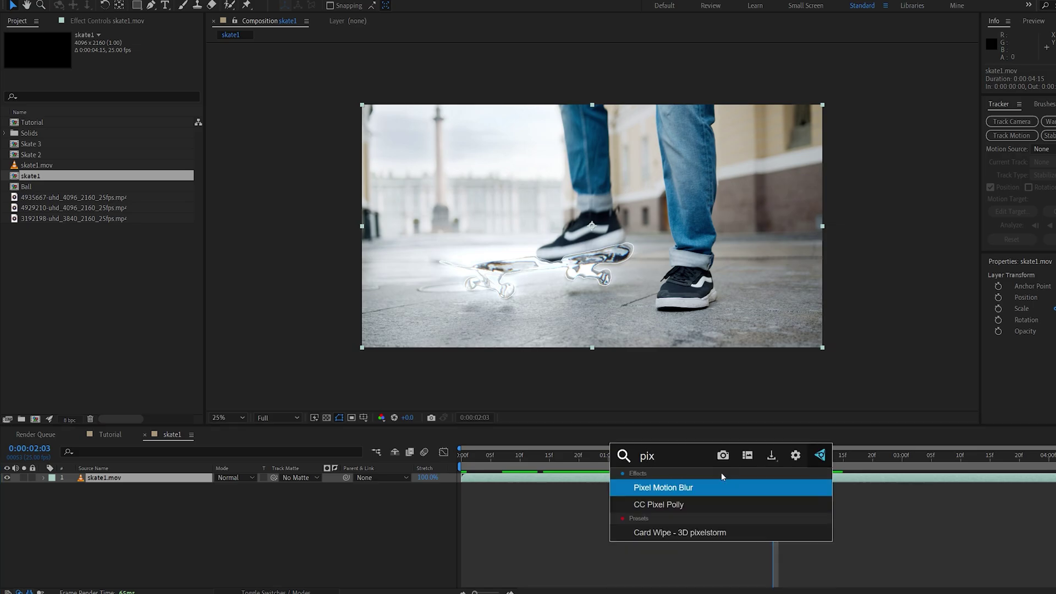
click(680, 485)
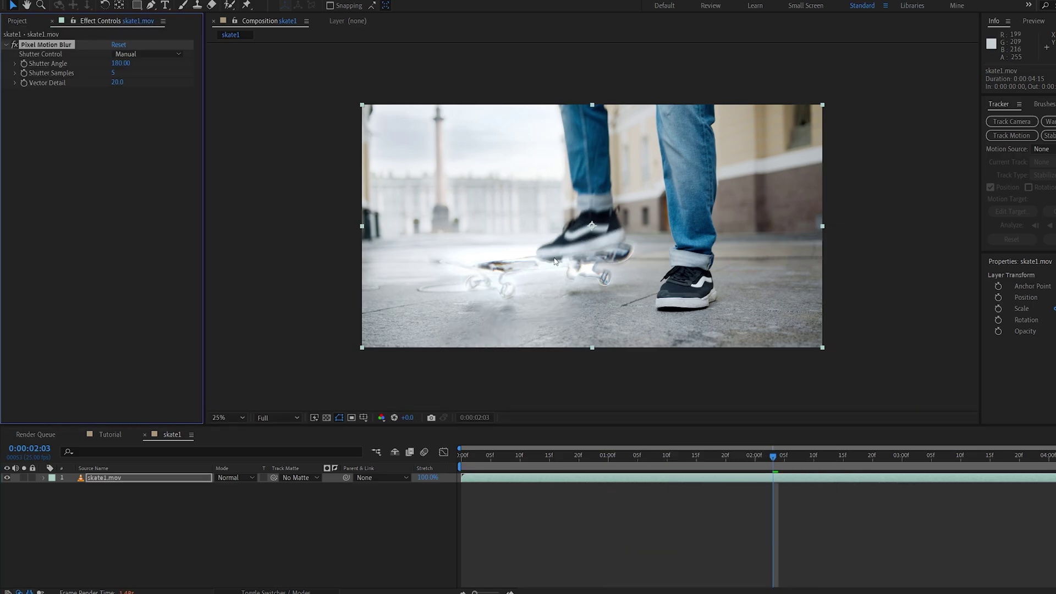
click(506, 384)
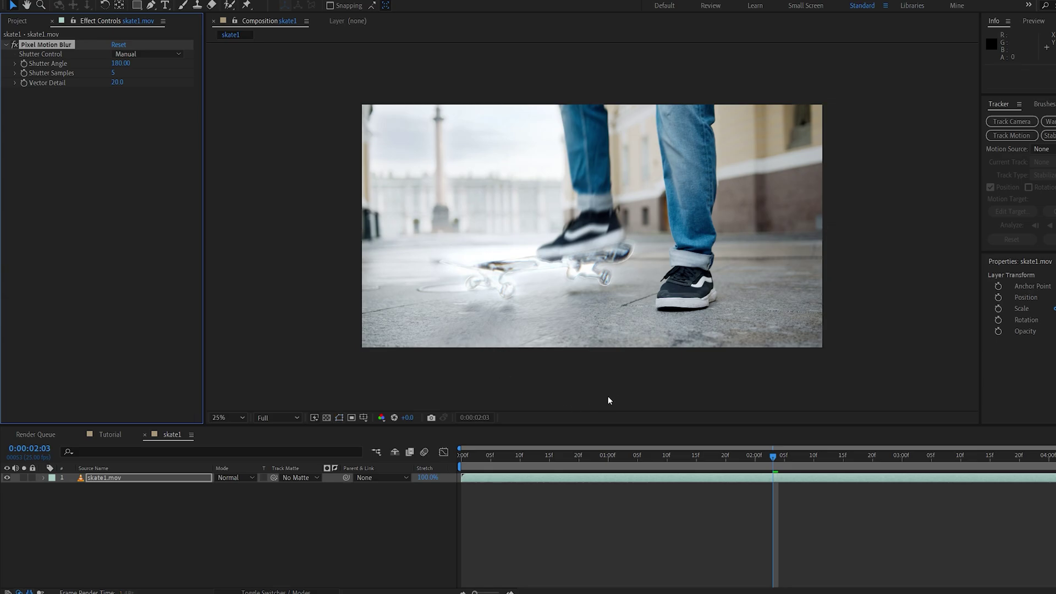